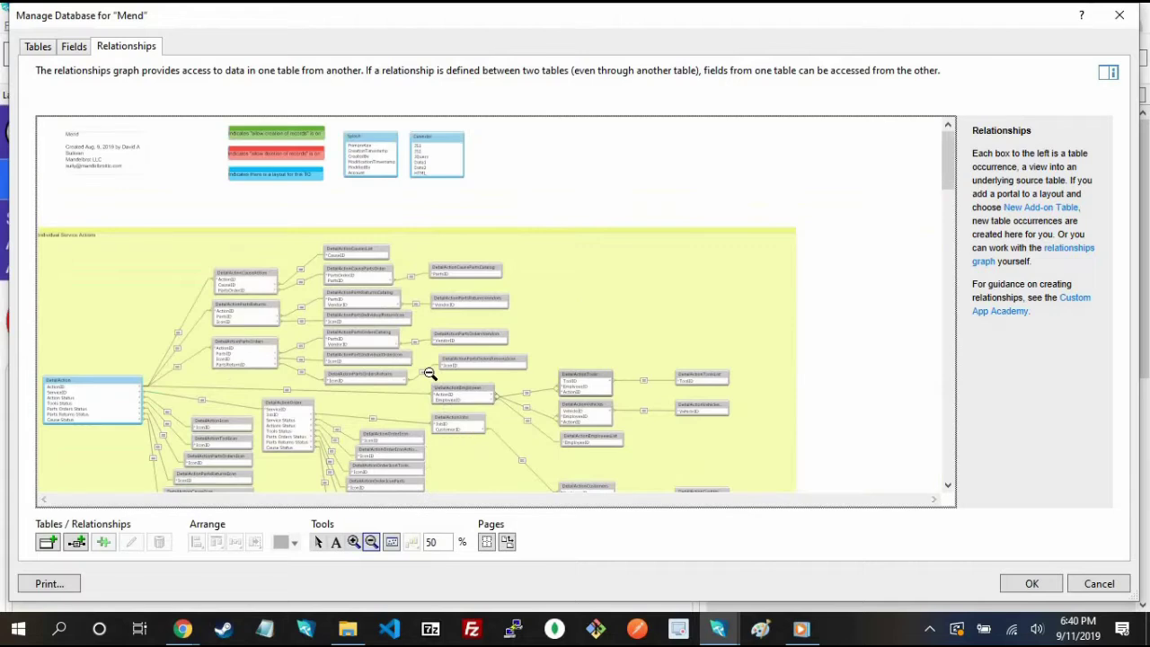
Examine the DetailAction table occurrence and its linked status icon occurrences in the Individual Service Actions group at 100% zoom
click(318, 542)
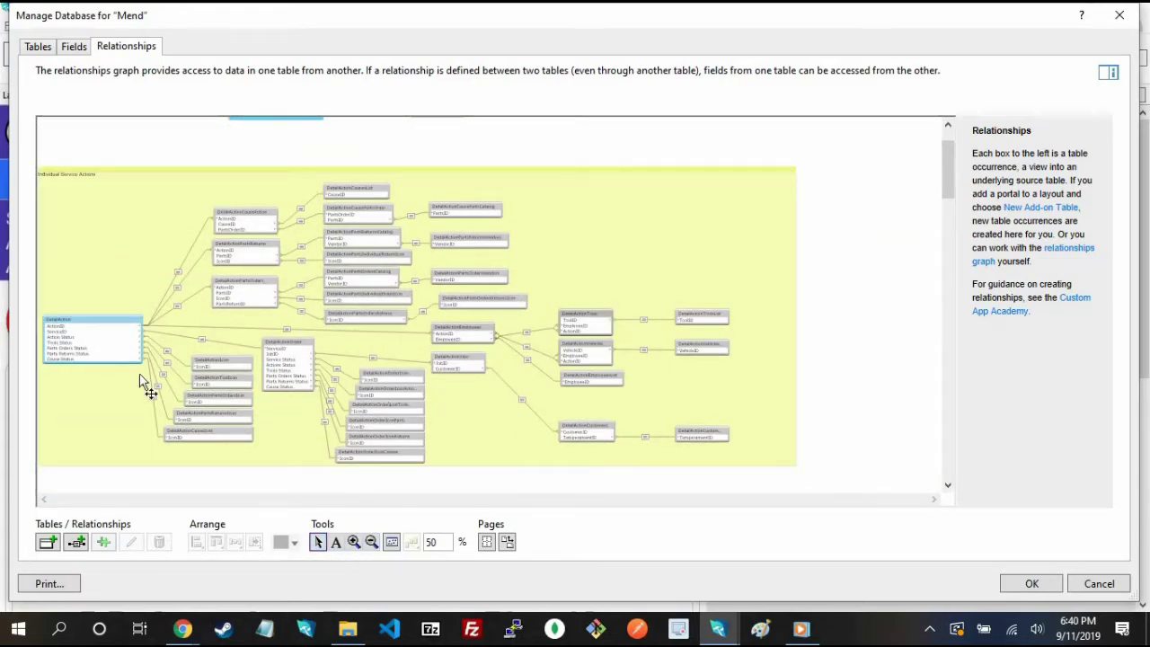
click(360, 547)
click(83, 339)
click(85, 341)
drag(139, 501, 69, 501)
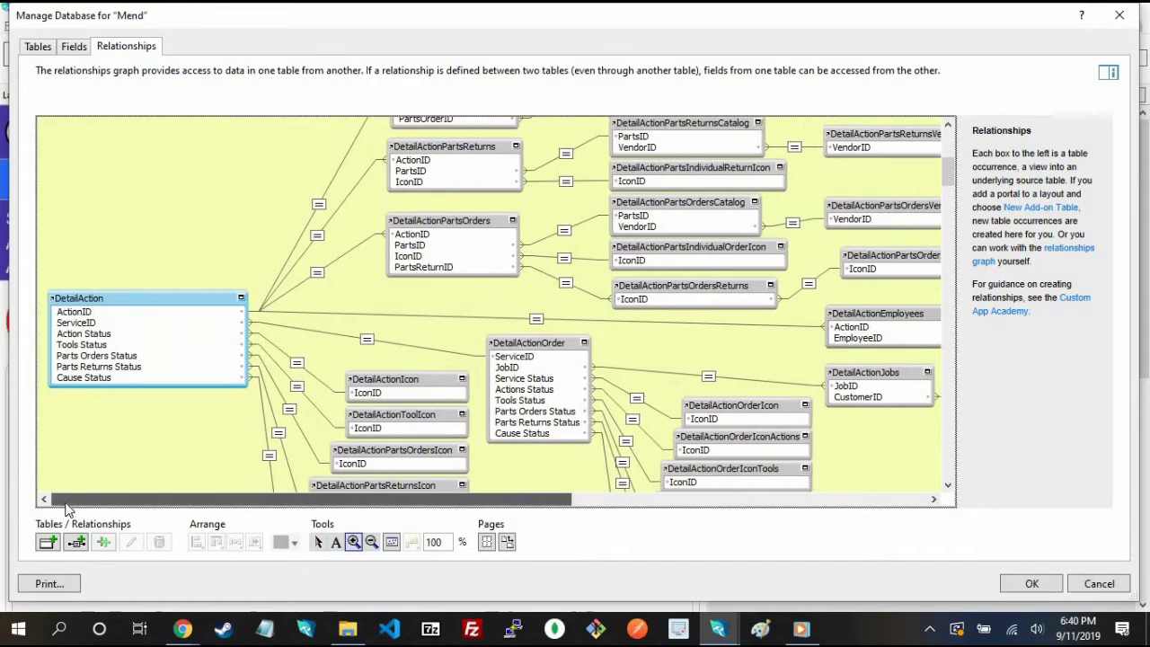
scroll(150, 333, down, 3)
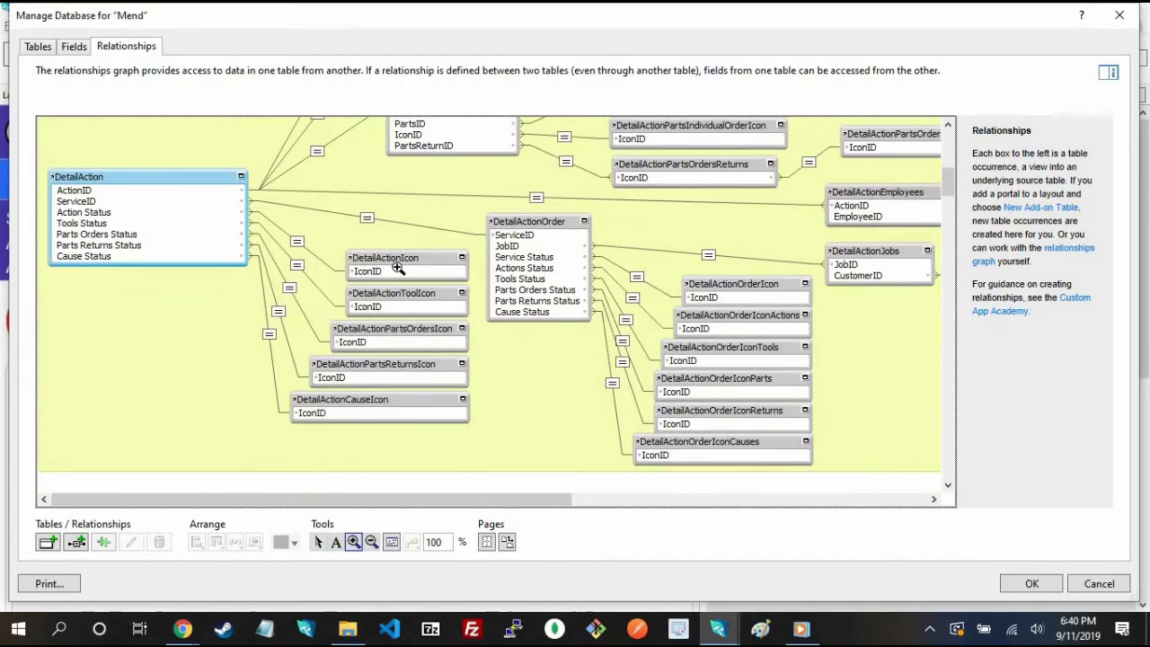
click(317, 541)
mouse_move(298, 406)
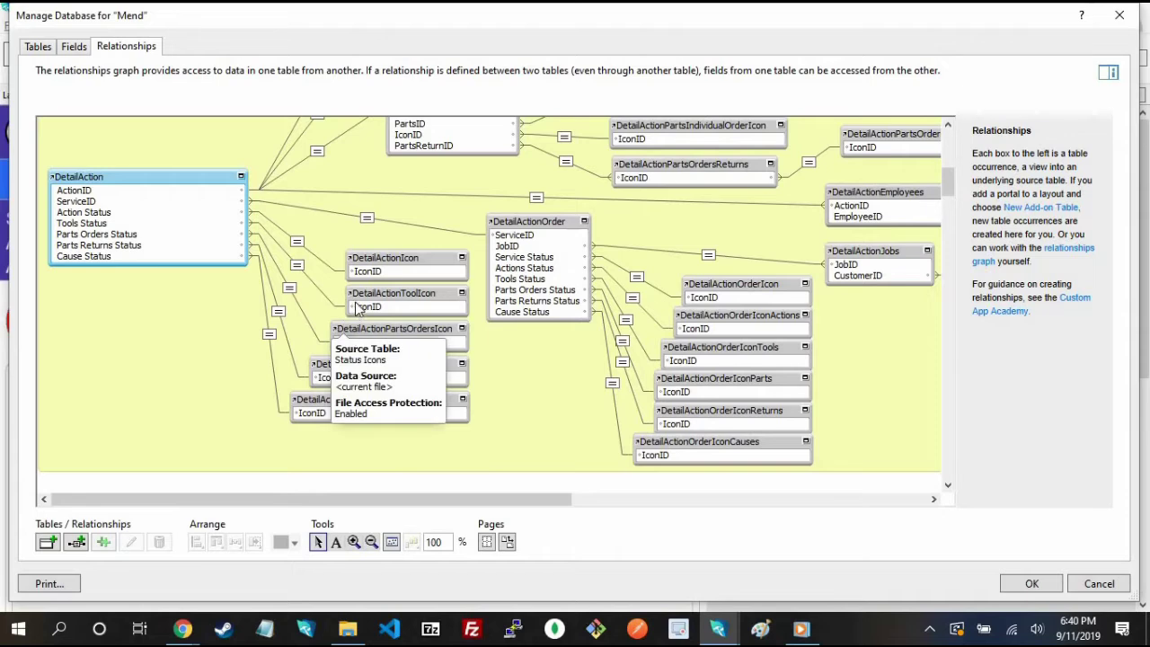
mouse_move(353, 260)
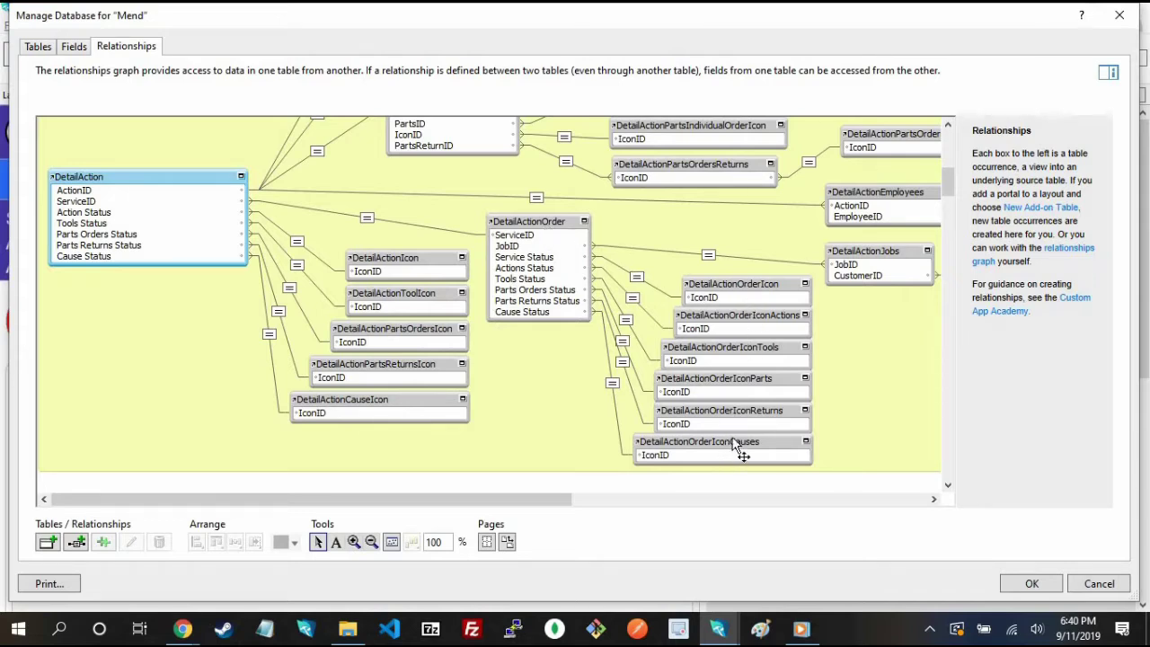
Inspect the employee, tool, vehicle and customer occurrences related to DetailAction
drag(522, 501, 912, 506)
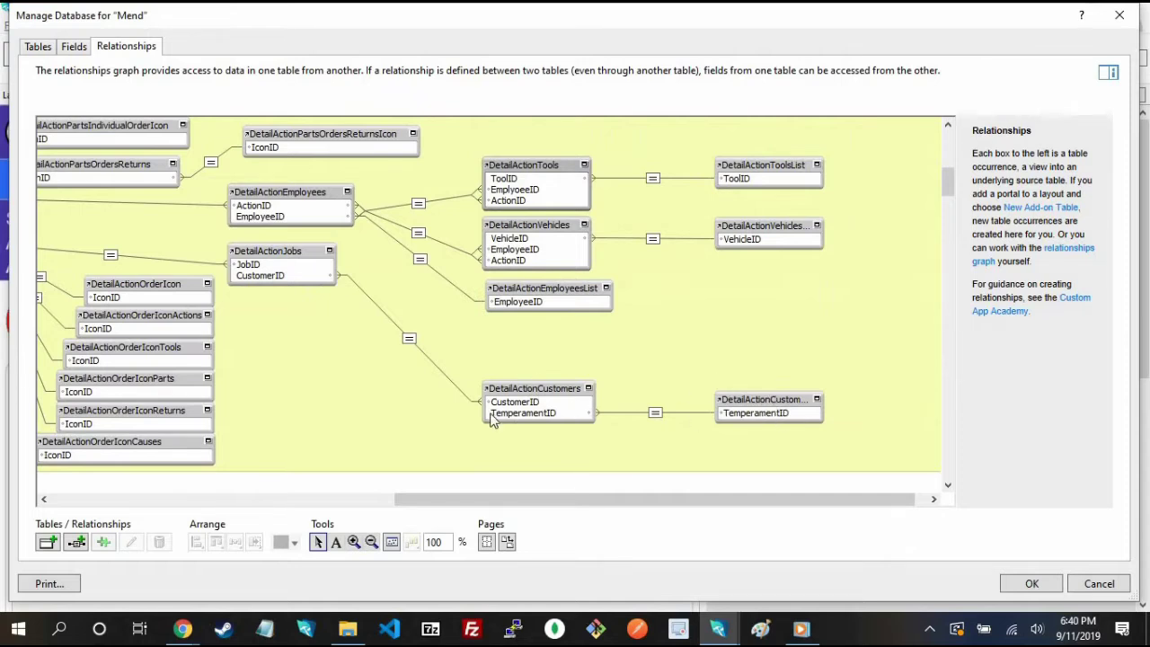
scroll(296, 410, left, 5)
scroll(295, 410, up, 3)
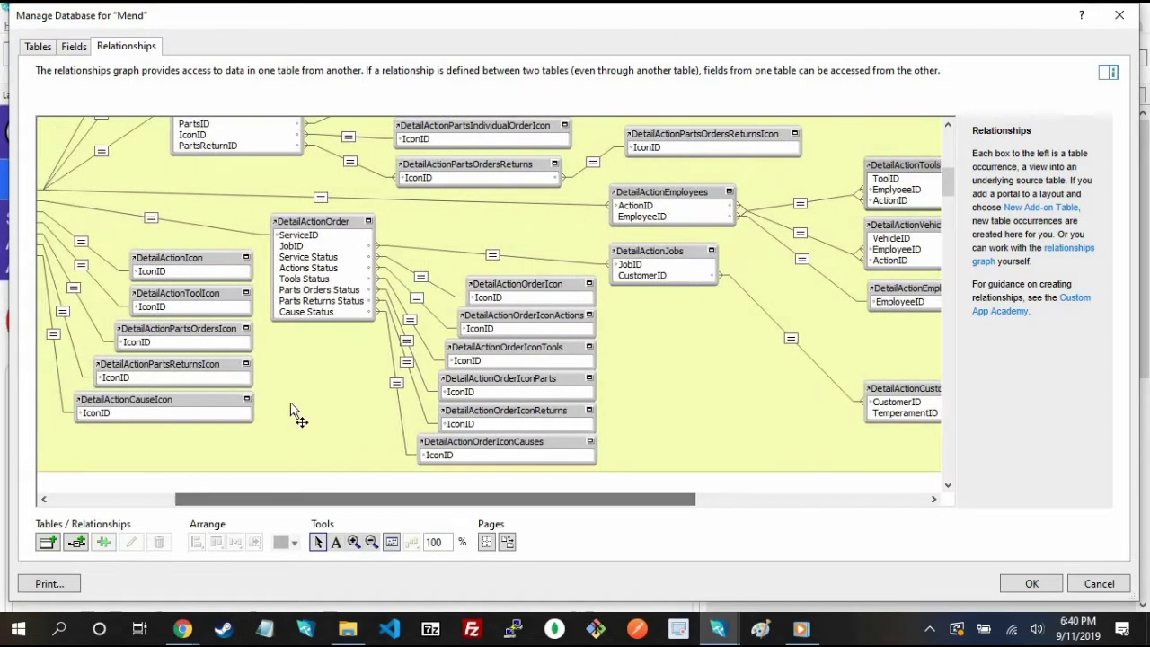
scroll(265, 503, left, 5)
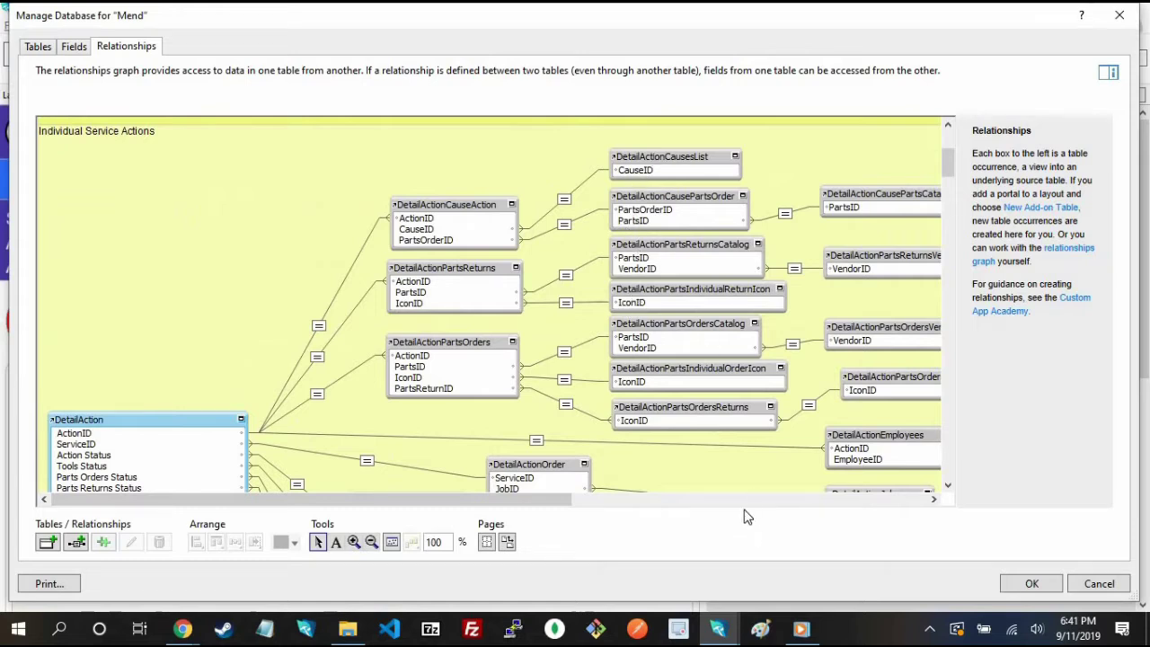
Inspect the cause, parts returns and parts orders occurrences, checking the source tables of DetailActionPartsOrdersReturnsIcon and DetailActionPartsOrdersVendors
drag(551, 500, 750, 500)
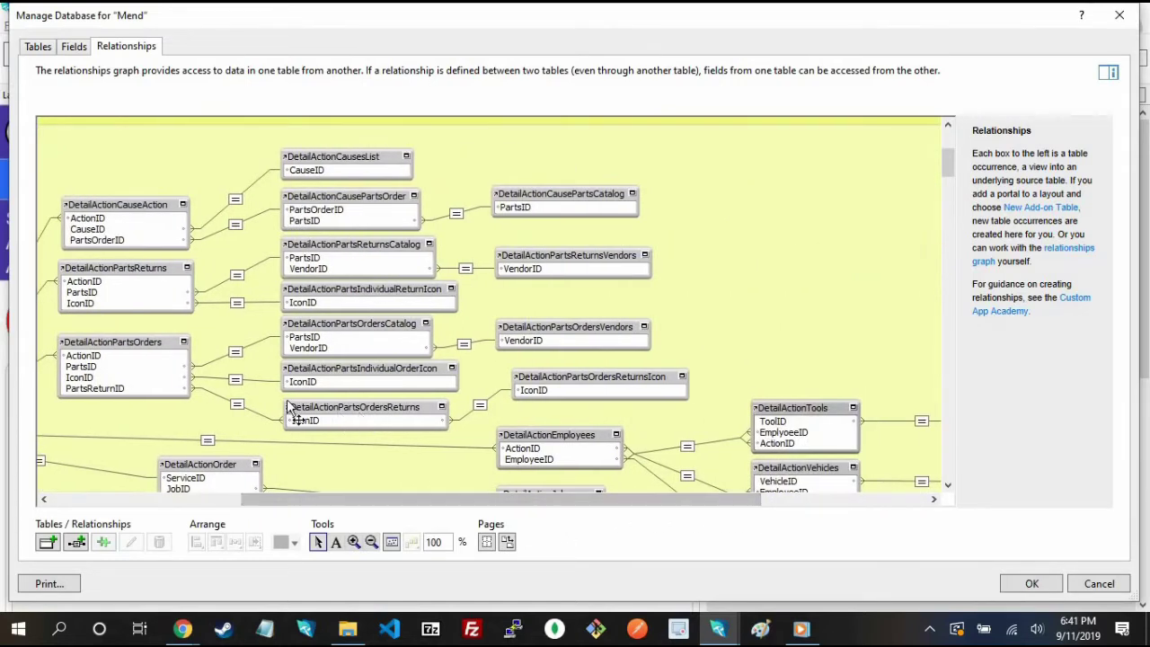
mouse_move(519, 381)
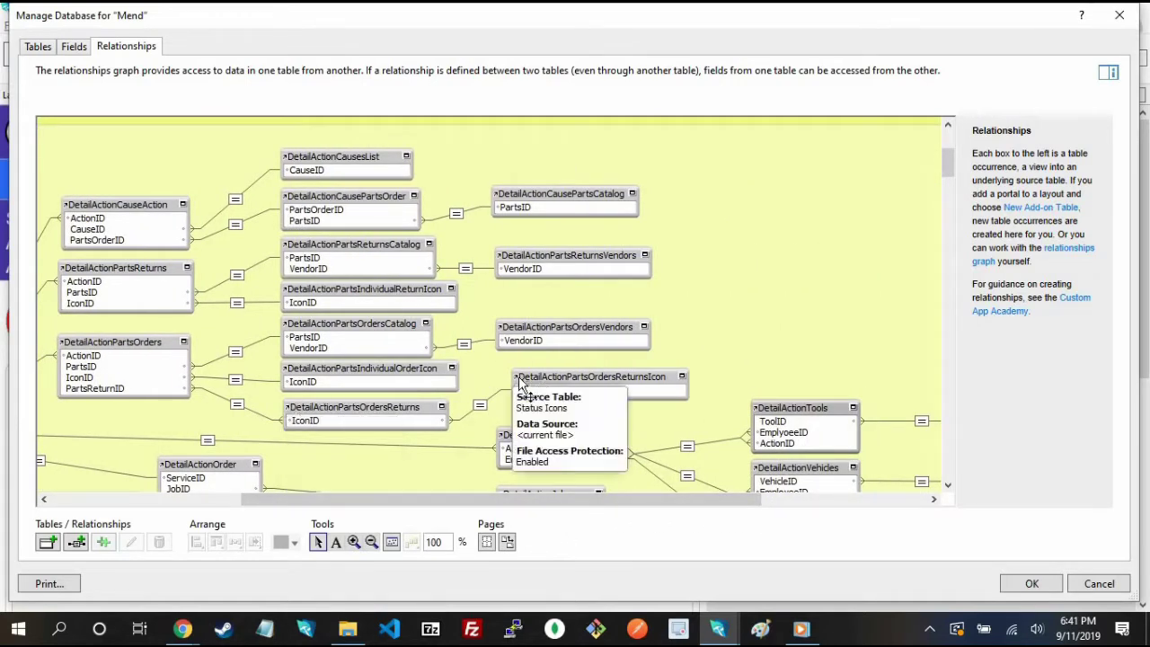
mouse_move(503, 332)
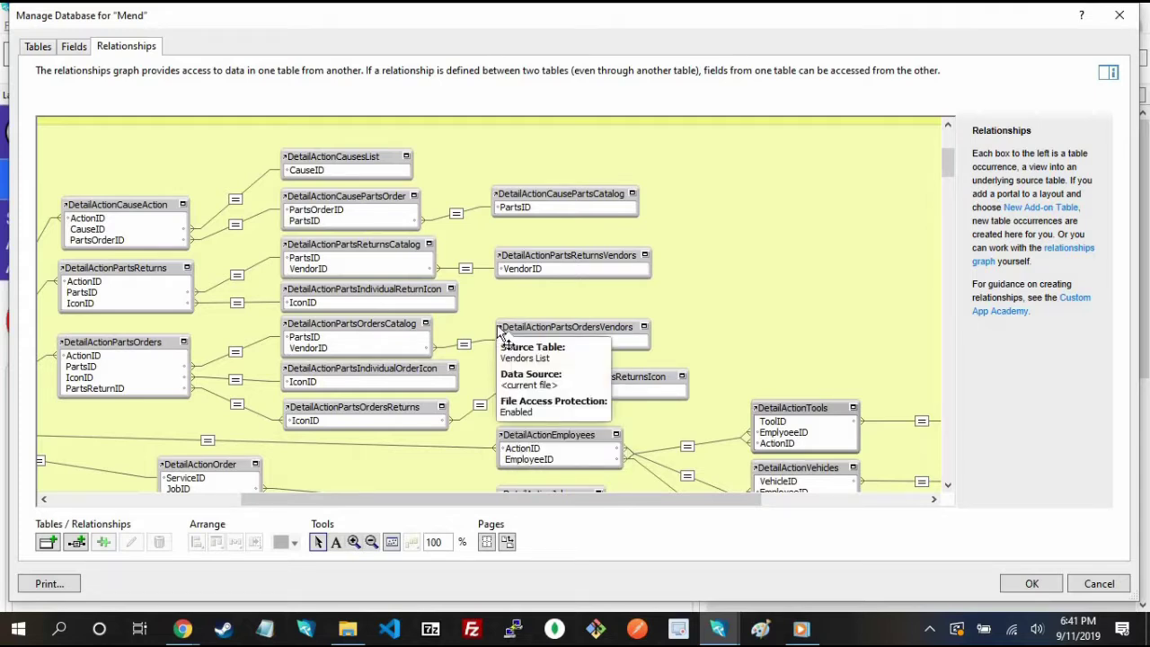
mouse_move(288, 375)
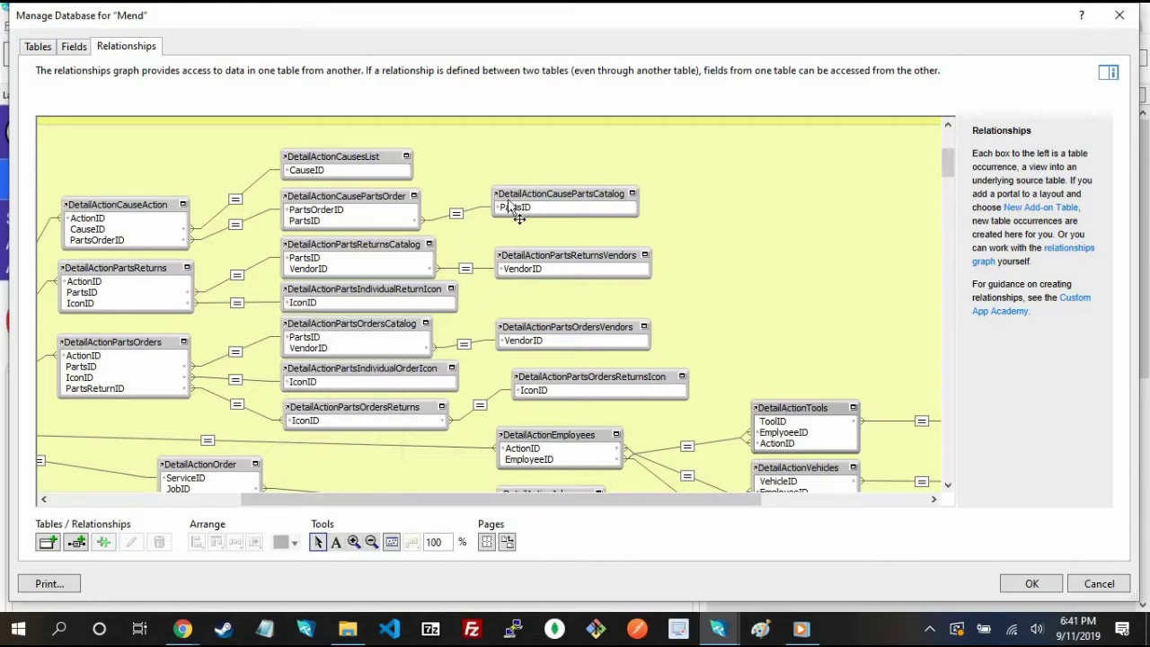
drag(347, 497, 139, 482)
Zoom the relationships graph out to 50% and review the whole Individual Service Actions group
scroll(247, 382, down, 10)
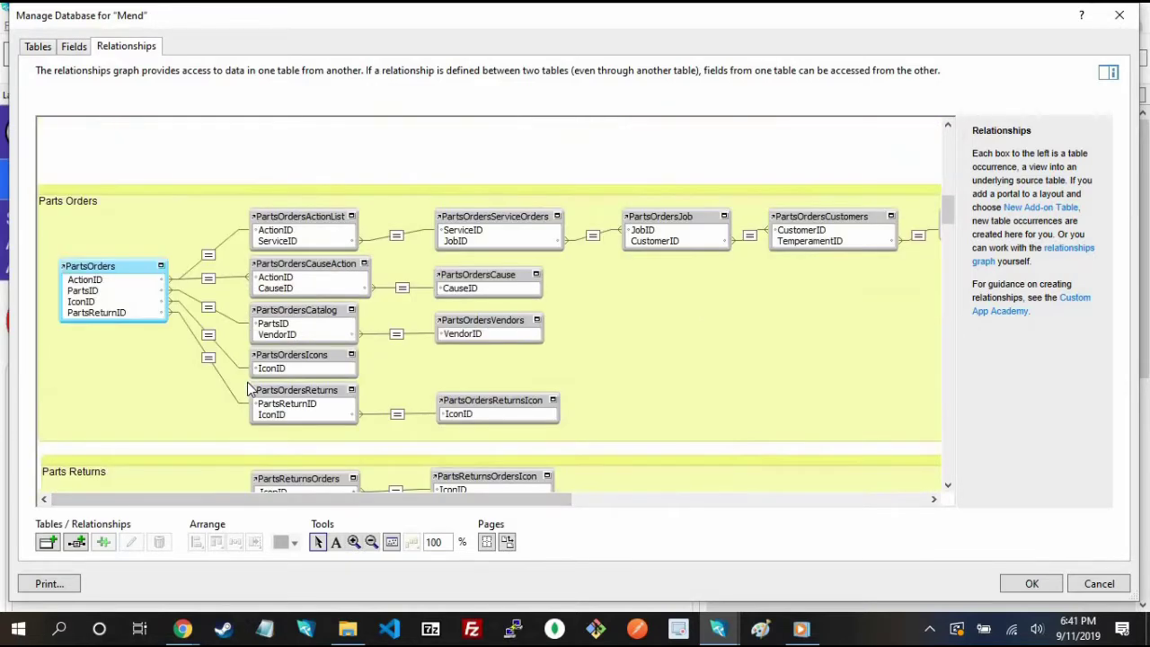
click(371, 541)
click(402, 172)
click(374, 197)
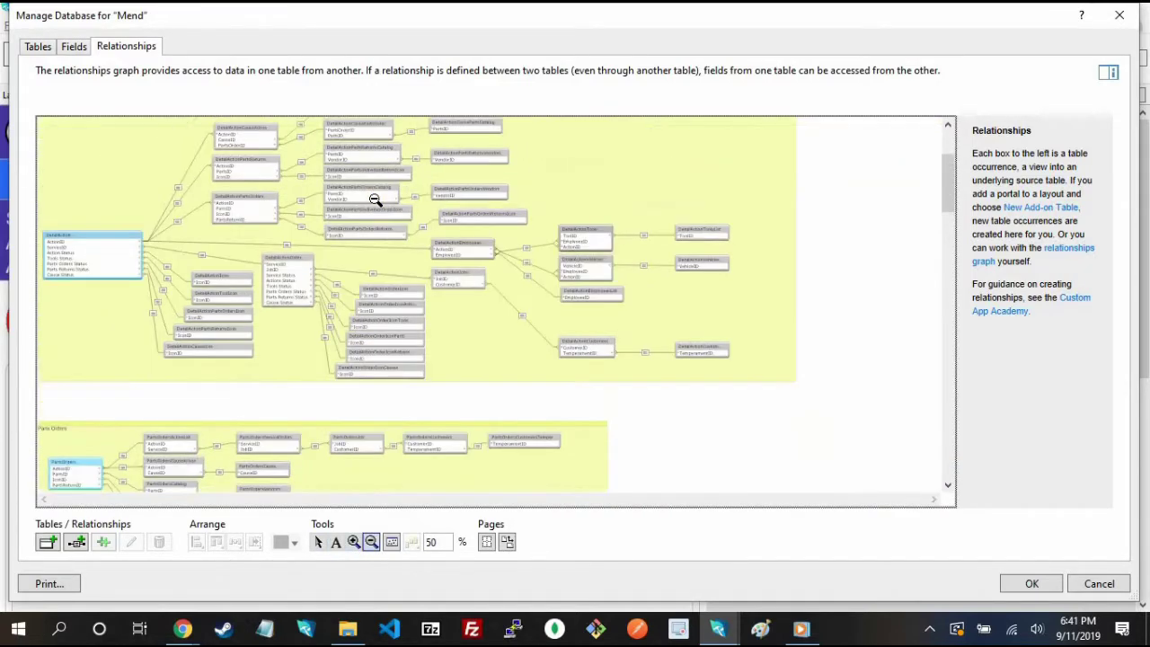
click(317, 542)
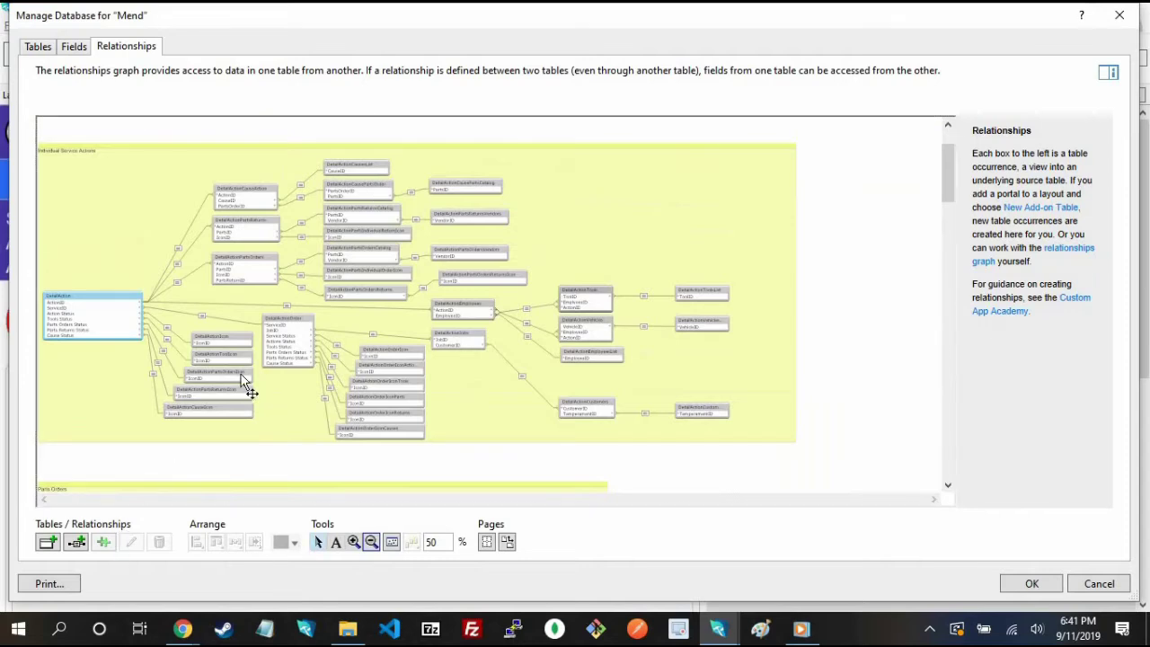
scroll(270, 386, down, 2)
scroll(282, 411, up, 3)
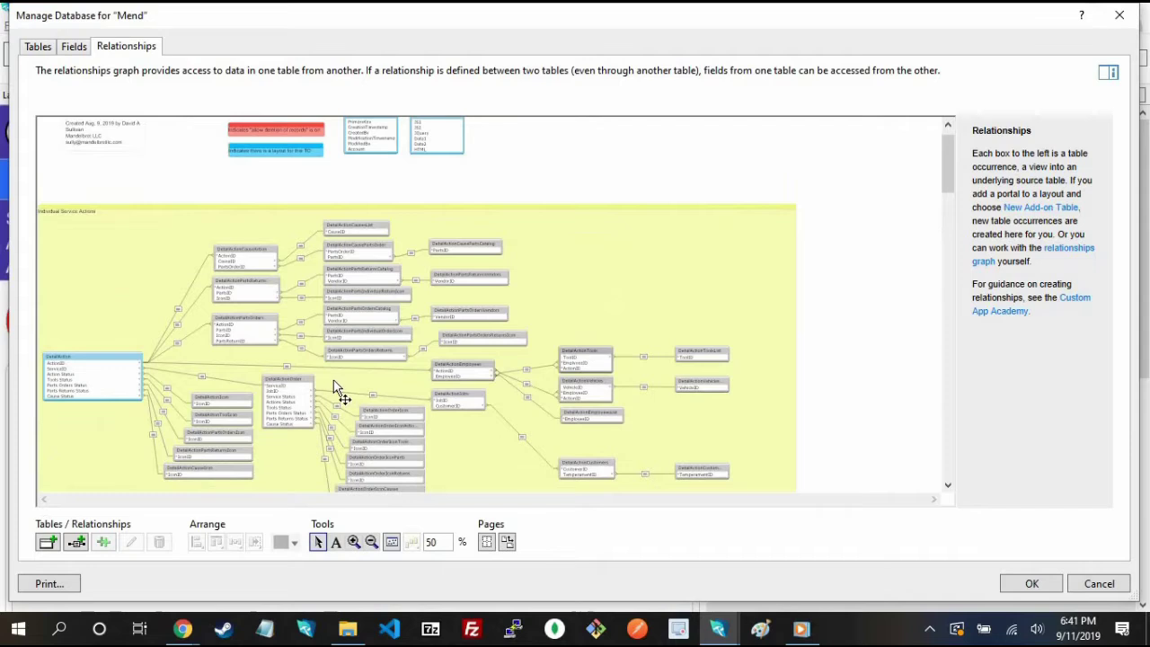
scroll(341, 391, down, 1)
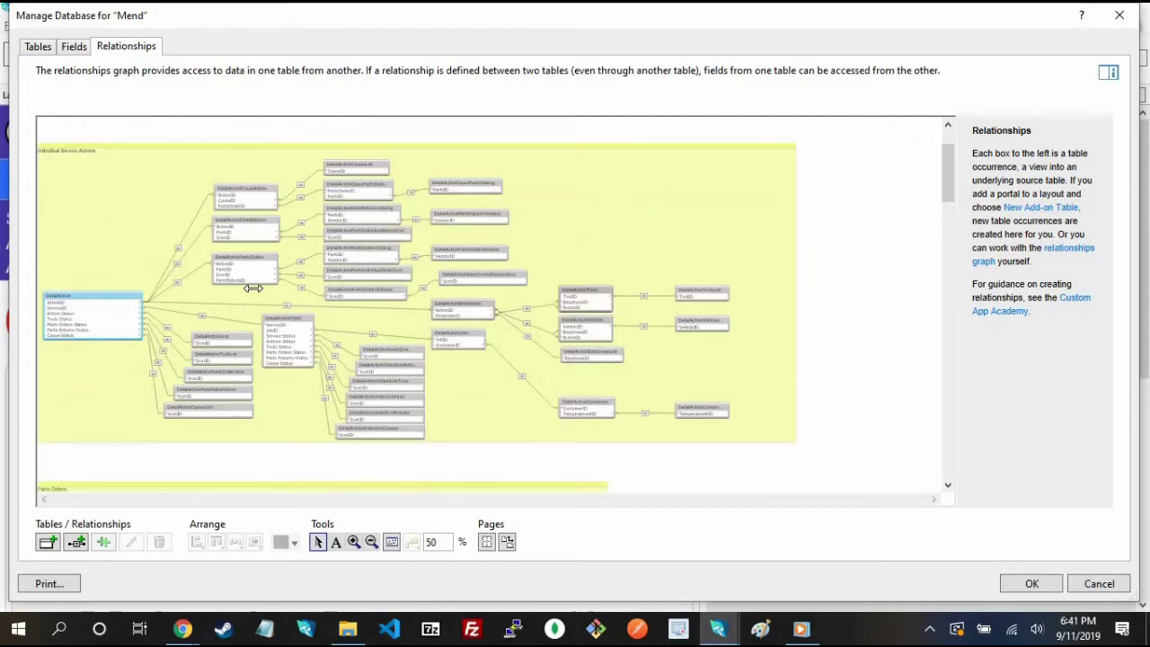
Review the remaining table occurrence groups, from Parts Orders and Parts Returns down to the Cascading Deletion Tree
scroll(253, 292, down, 4)
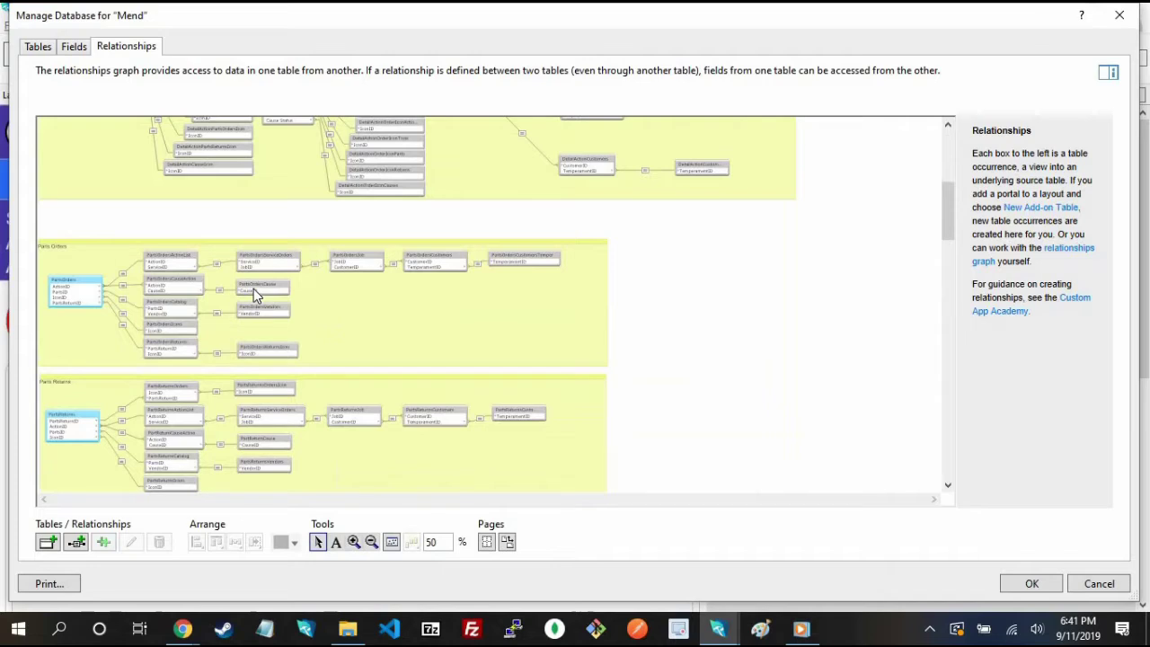
scroll(255, 291, down, 1)
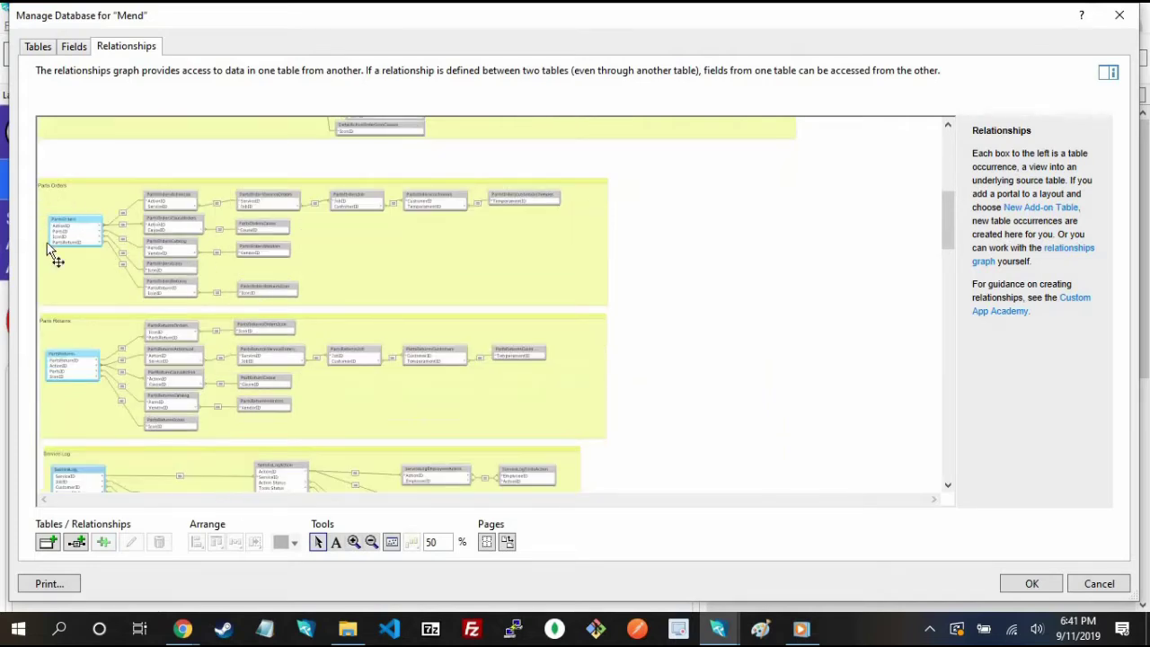
scroll(67, 370, down, 4)
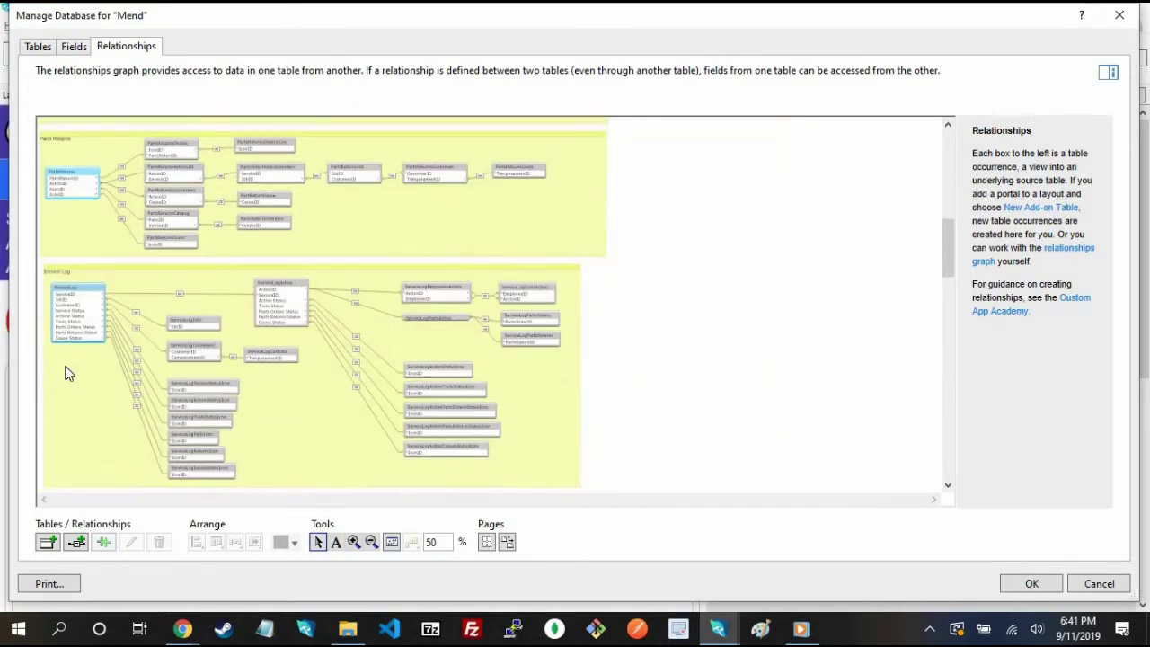
scroll(114, 364, down, 3)
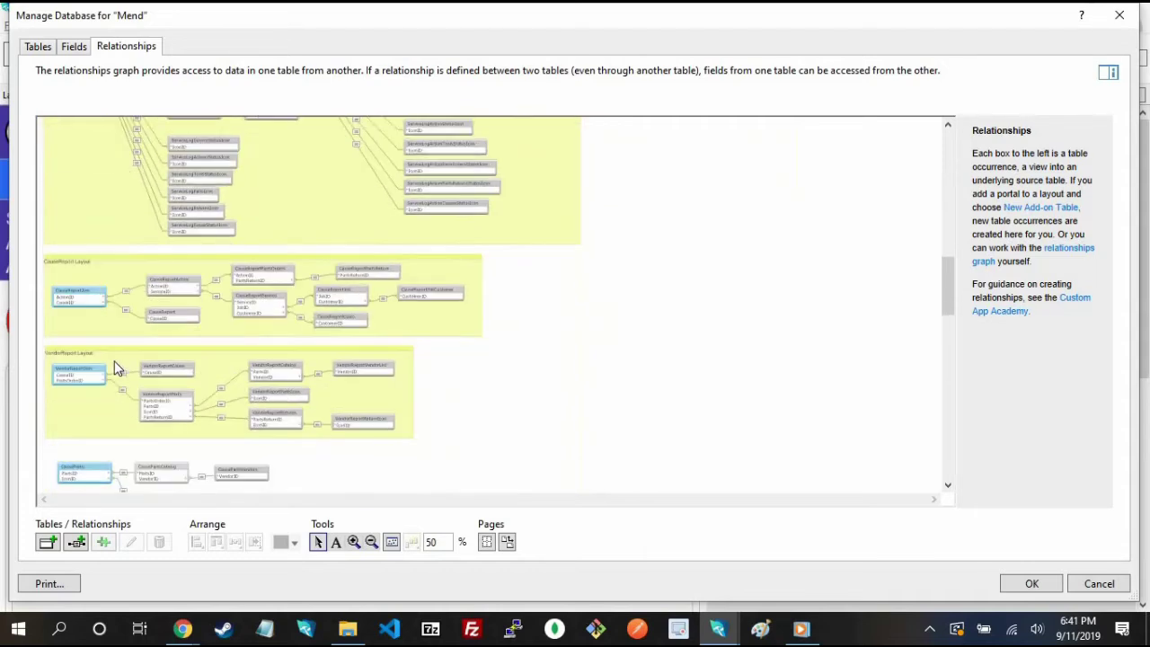
scroll(114, 368, down, 8)
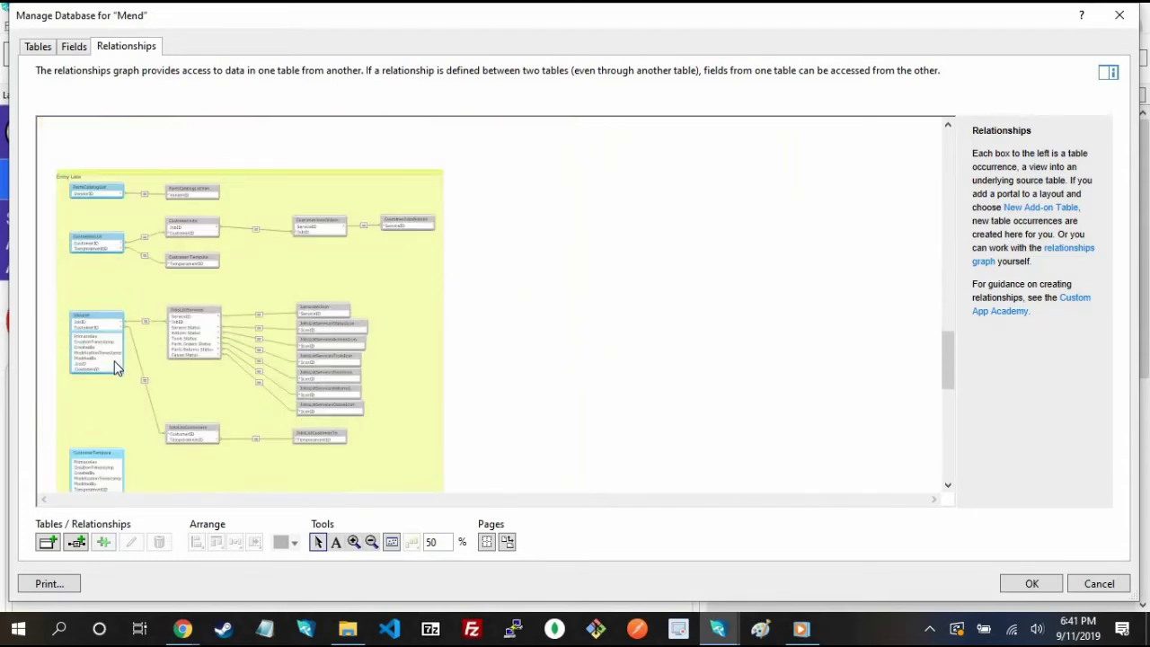
scroll(114, 363, down, 5)
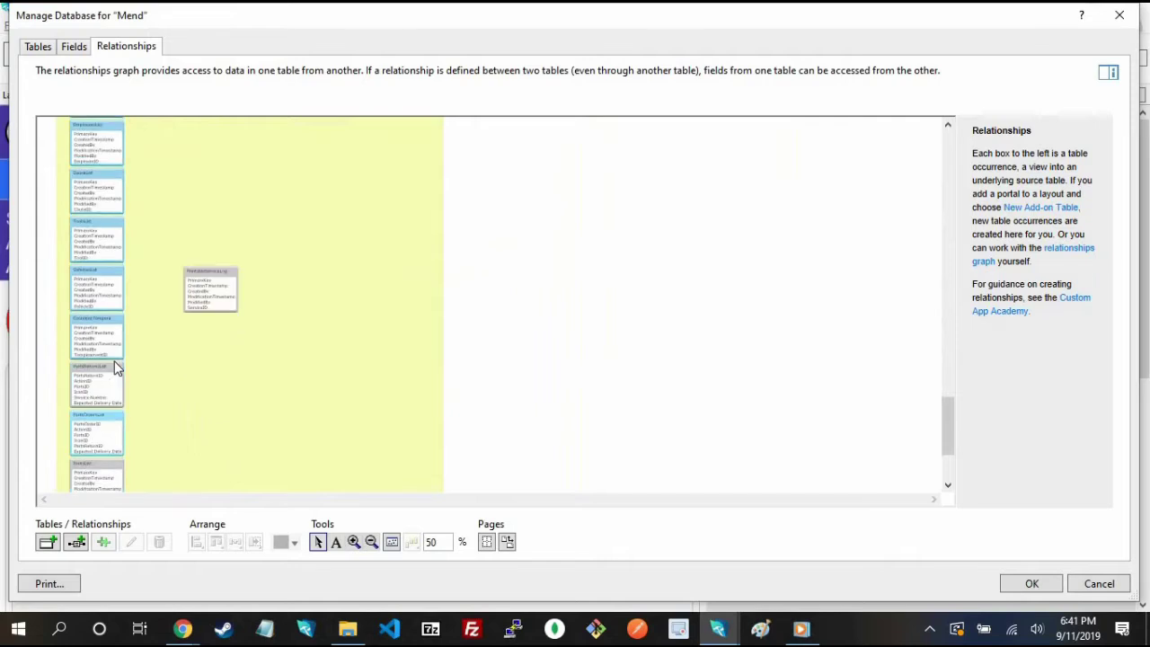
scroll(114, 364, down, 3)
scroll(114, 364, down, 1)
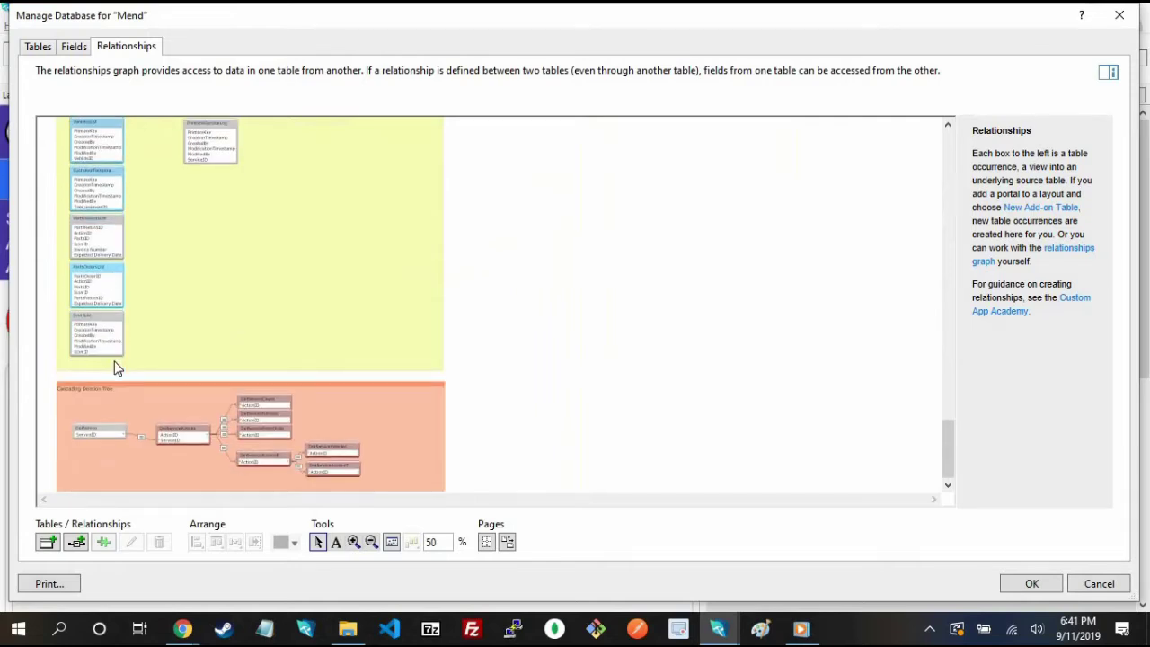
Zoom in to 100% on the Cascading Deletion Tree group and examine its full chain from DelService
click(353, 542)
click(160, 460)
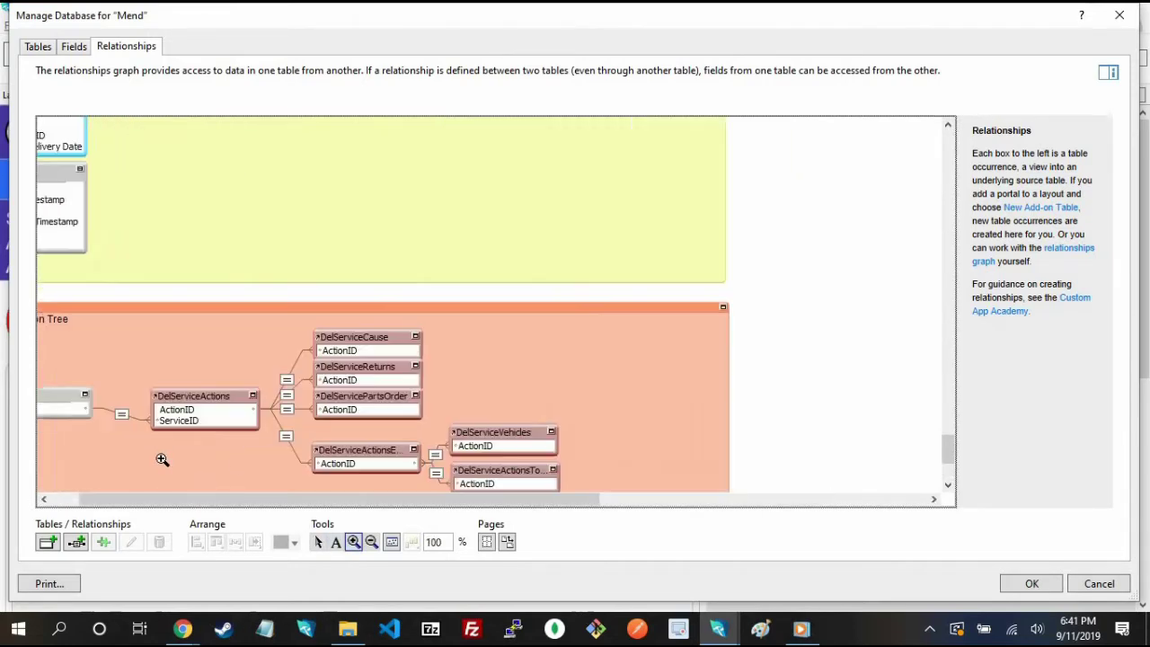
drag(175, 506, 63, 503)
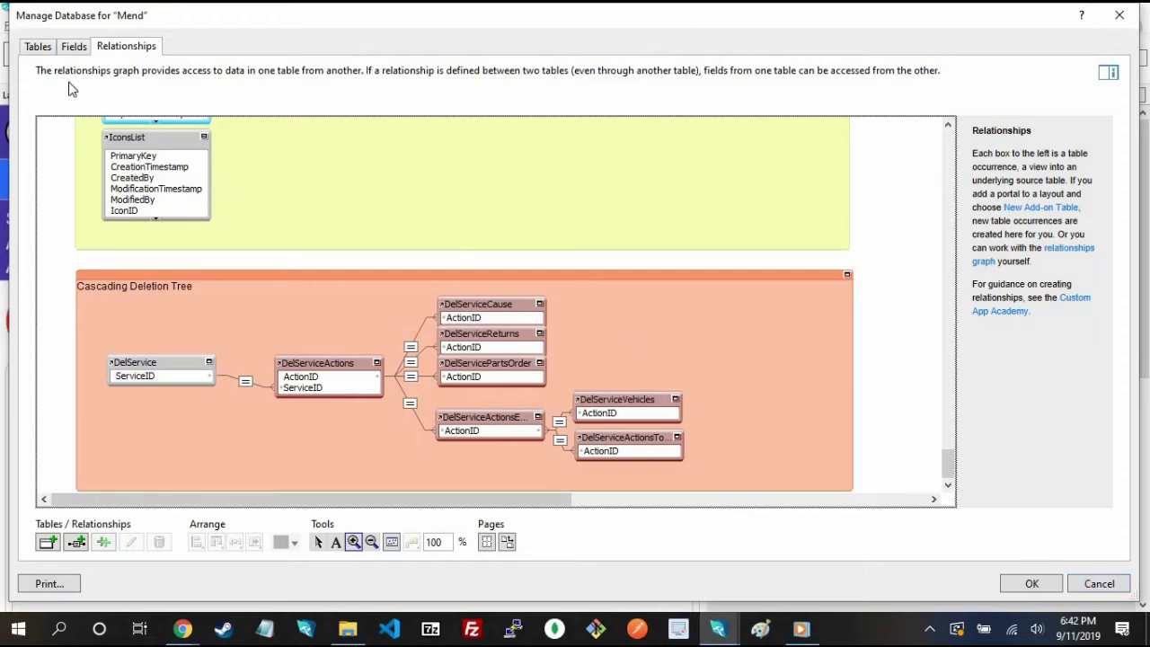
Review the list of tables defined in the file, glance at the field definitions and return to the relationships graph
click(37, 46)
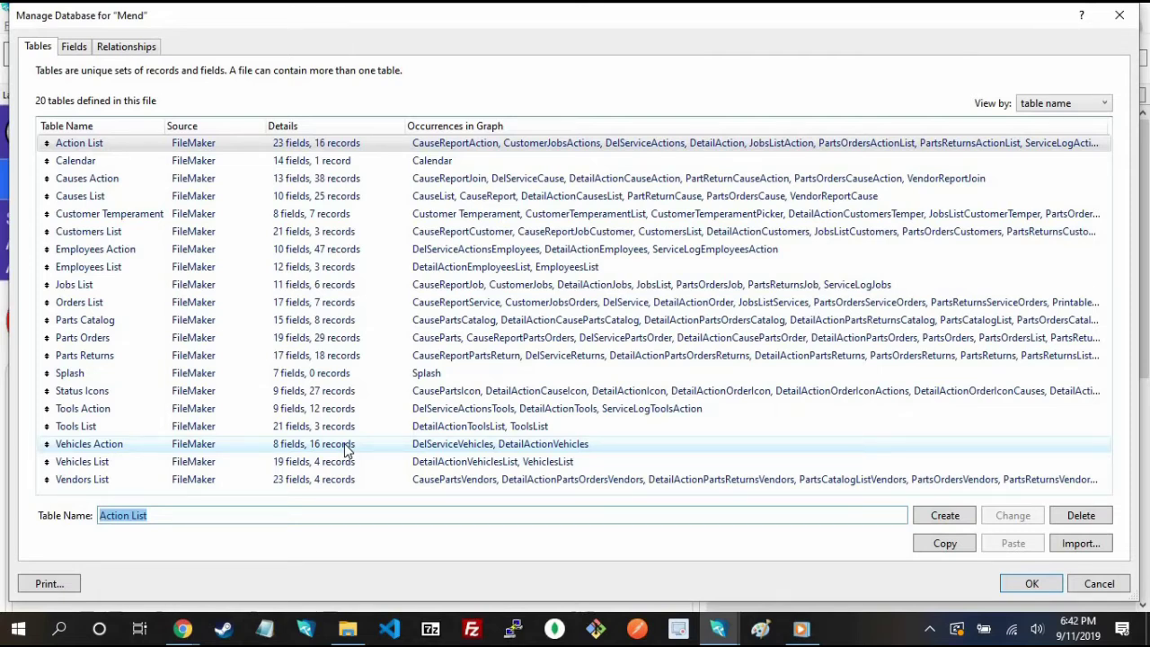
click(72, 48)
click(126, 48)
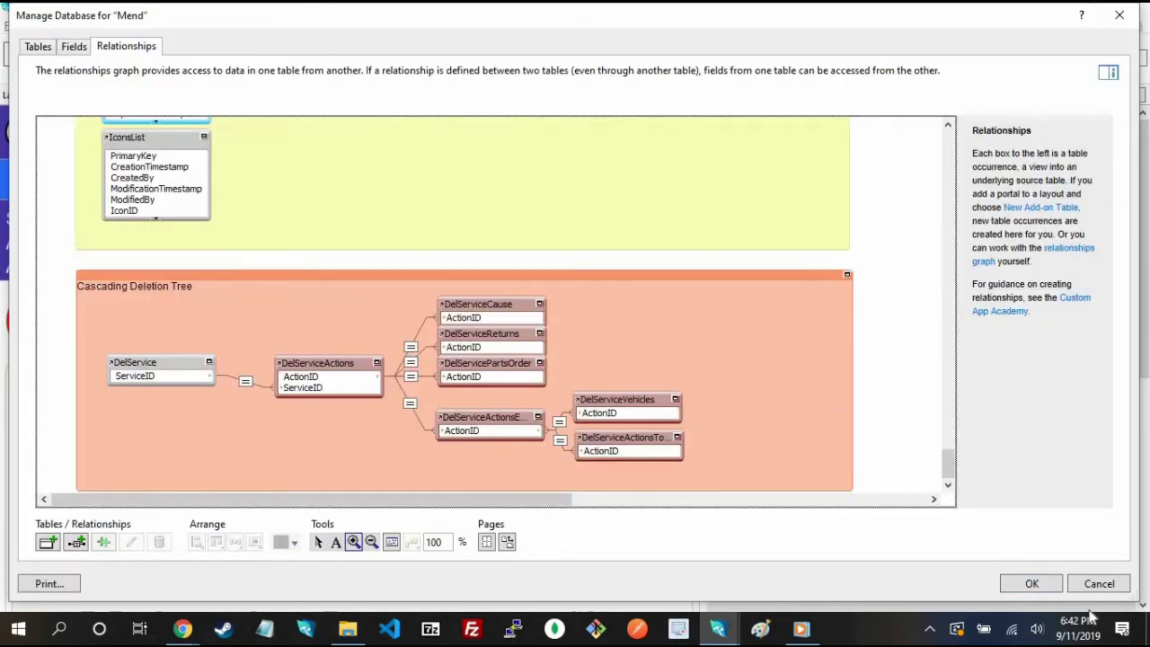
Close the database management dialog without saving and open the Script Workspace
click(1099, 584)
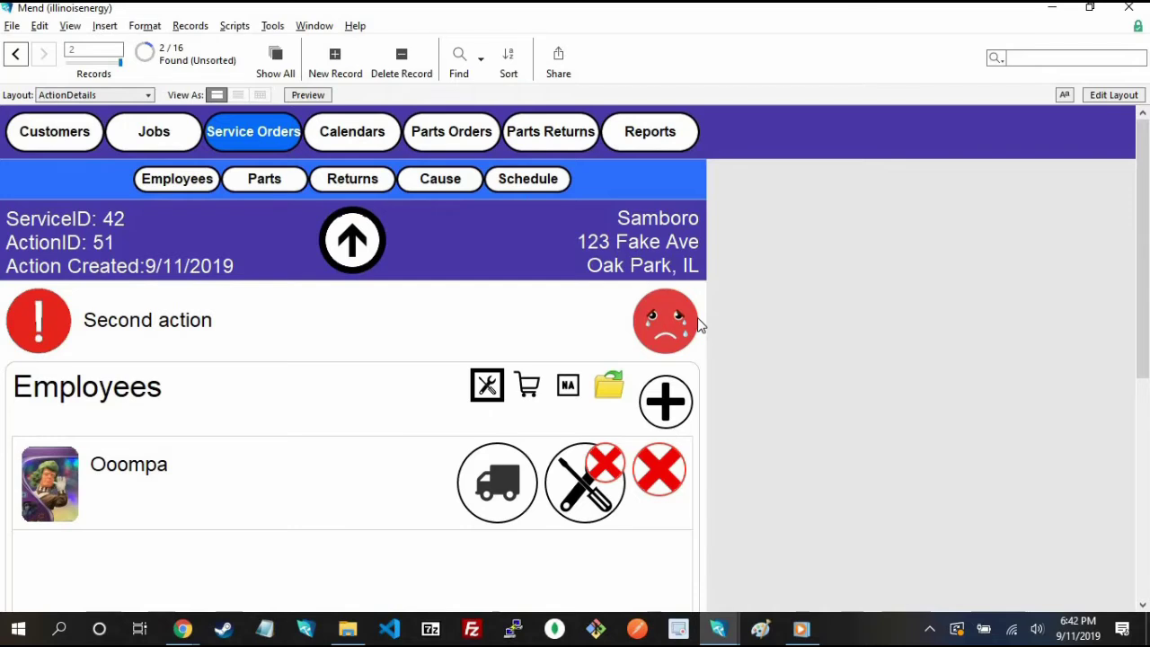
click(234, 25)
click(241, 52)
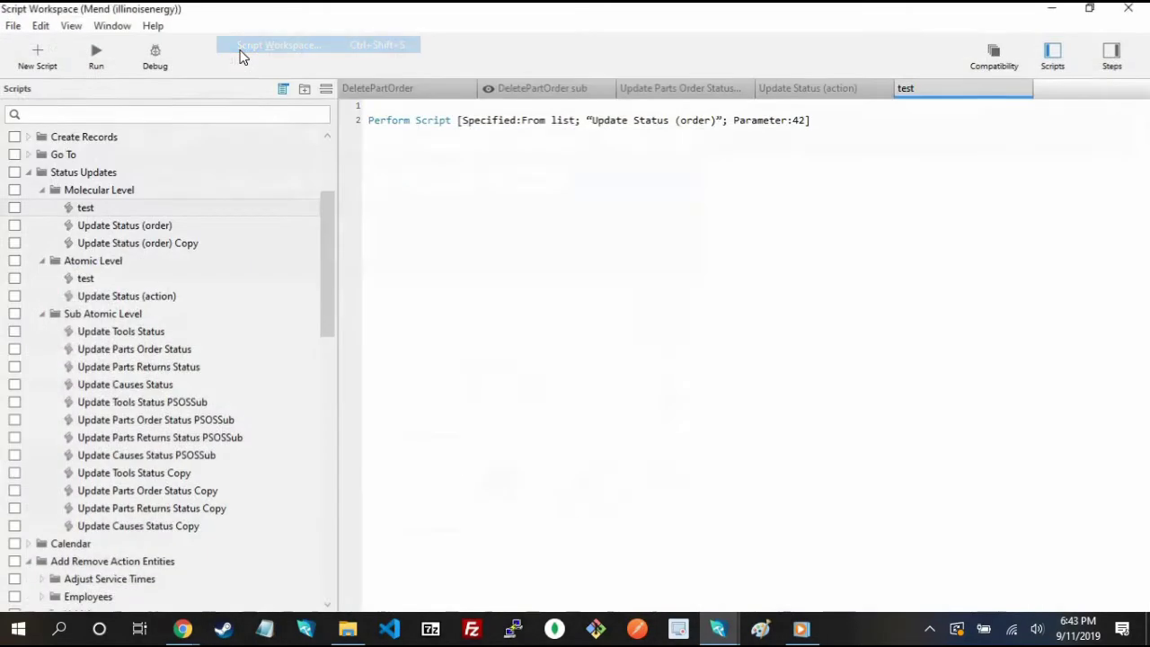
Collapse the Status Updates, Add Remove Action Entities and Parts script folders, expand Calendar, and open the "Collect and format calendar data" script
click(40, 189)
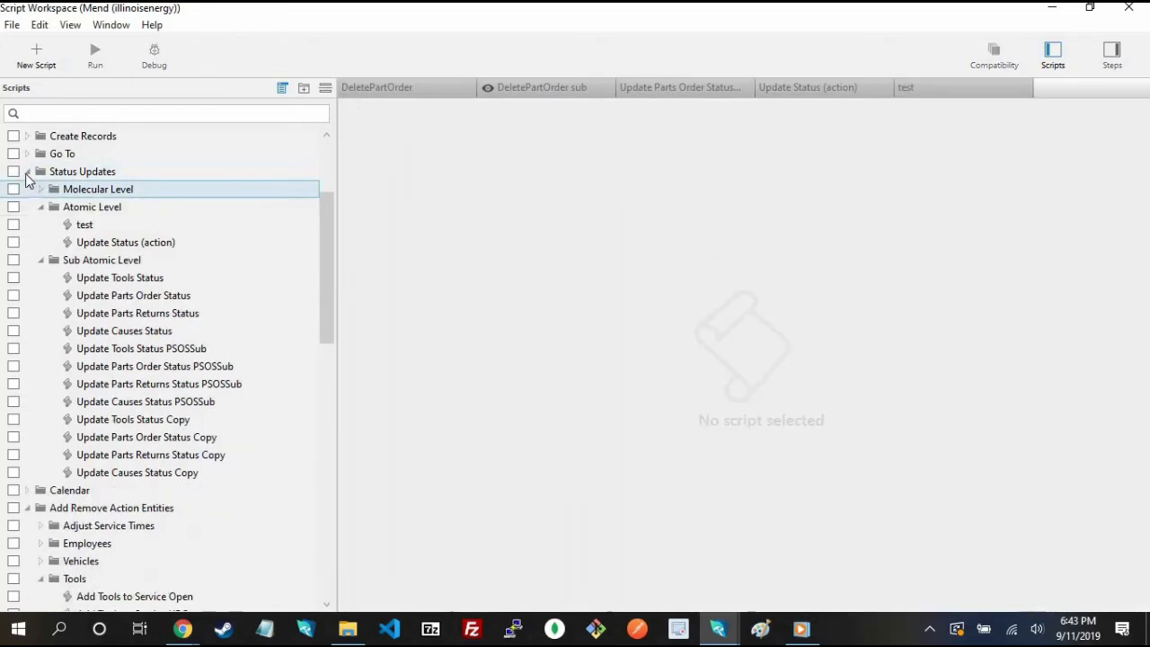
click(27, 171)
click(27, 207)
click(28, 189)
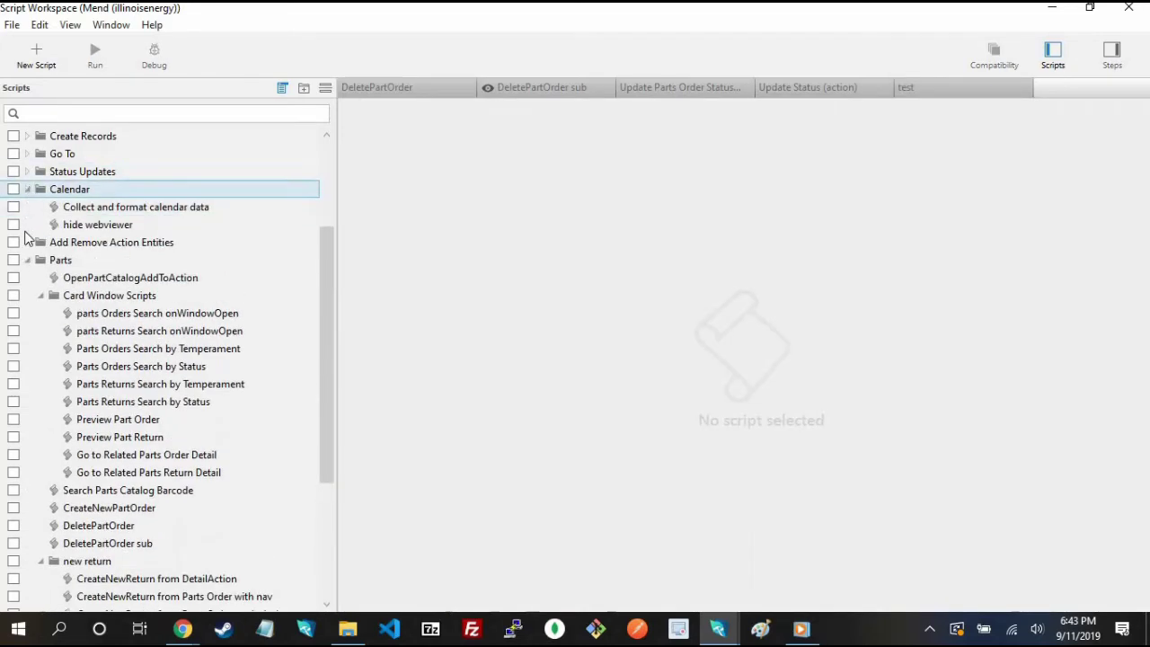
click(30, 260)
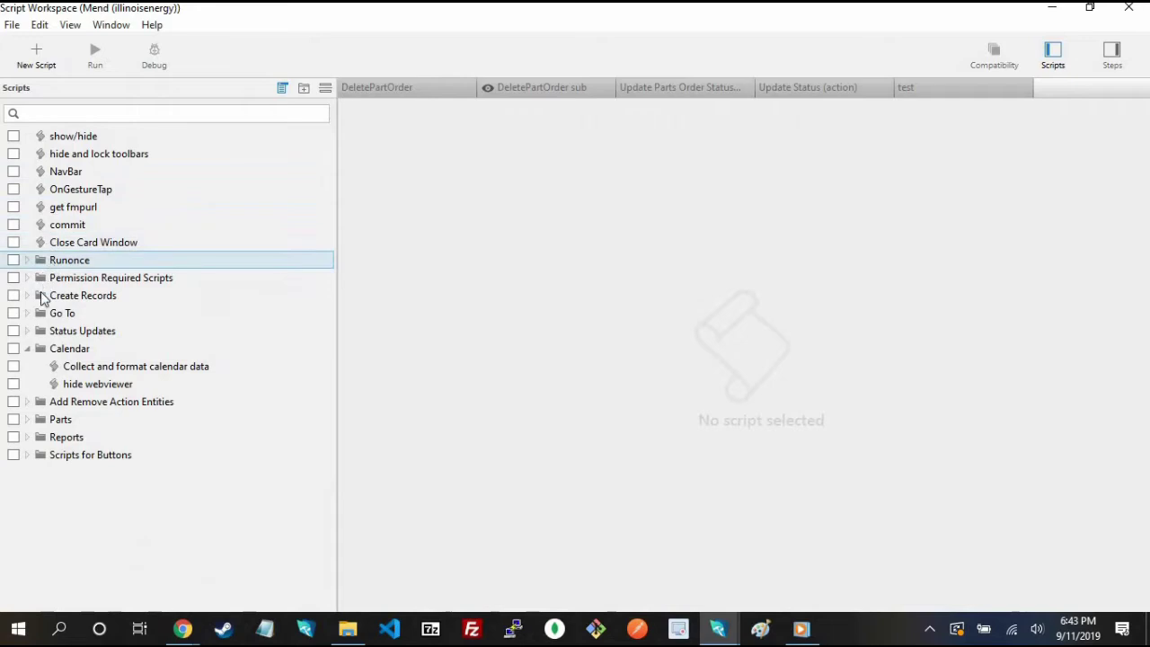
click(102, 368)
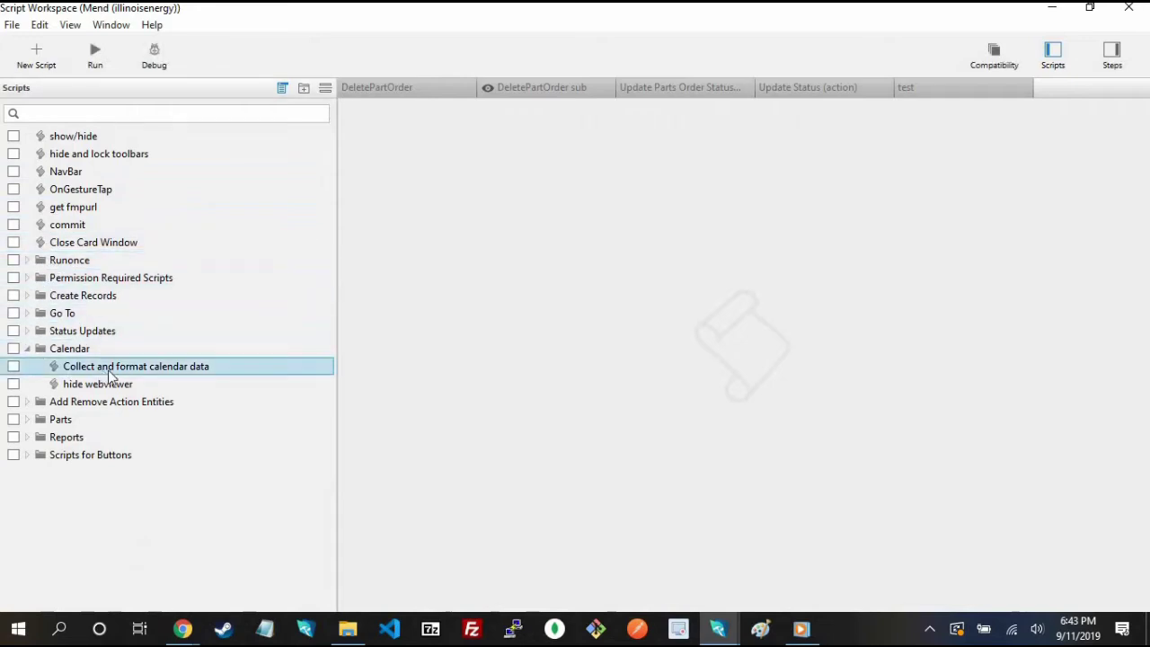
double_click(115, 369)
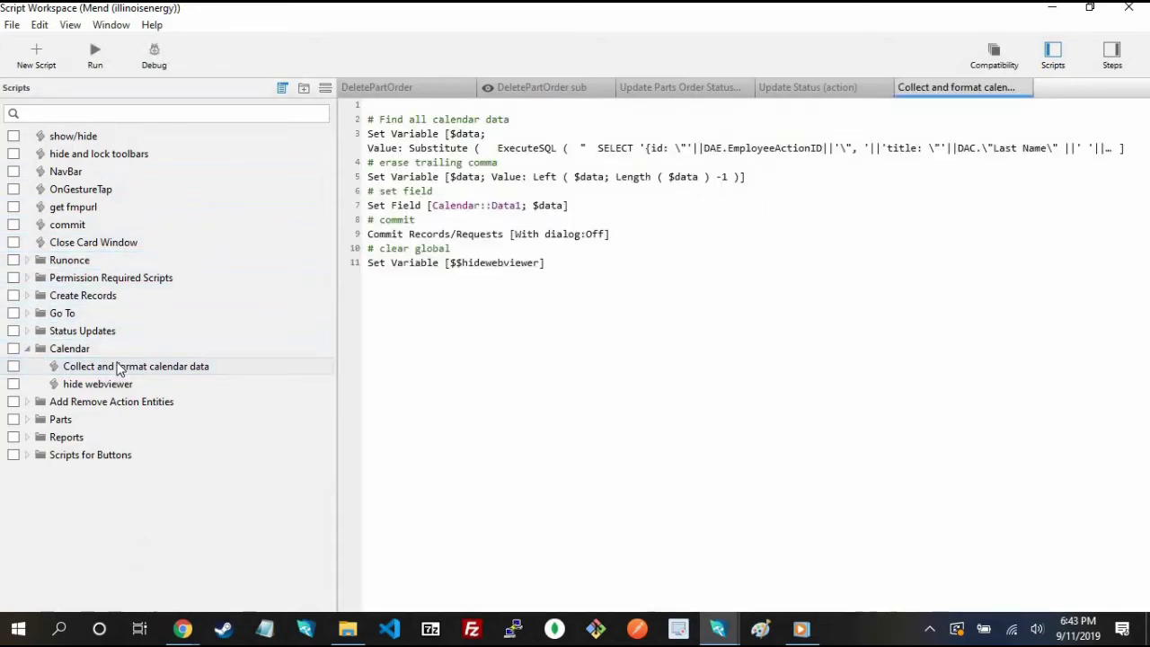
Review the full ExecuteSQL calculation behind the first $data variable in the calendar script, and close it without changes
click(471, 149)
double_click(471, 149)
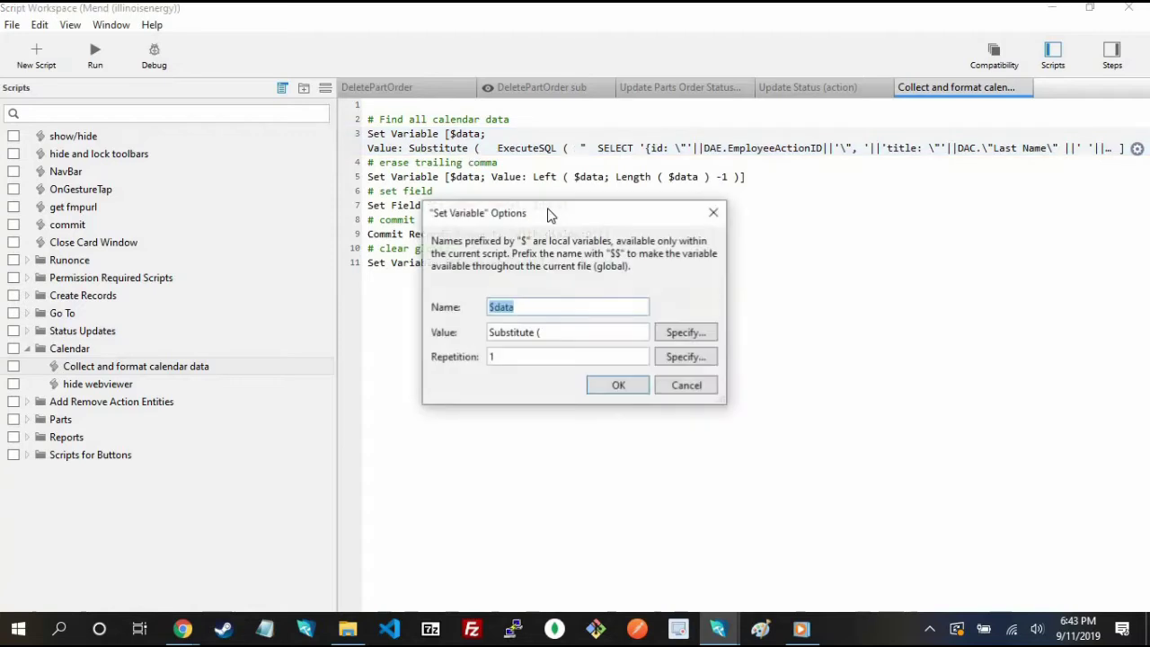
click(679, 332)
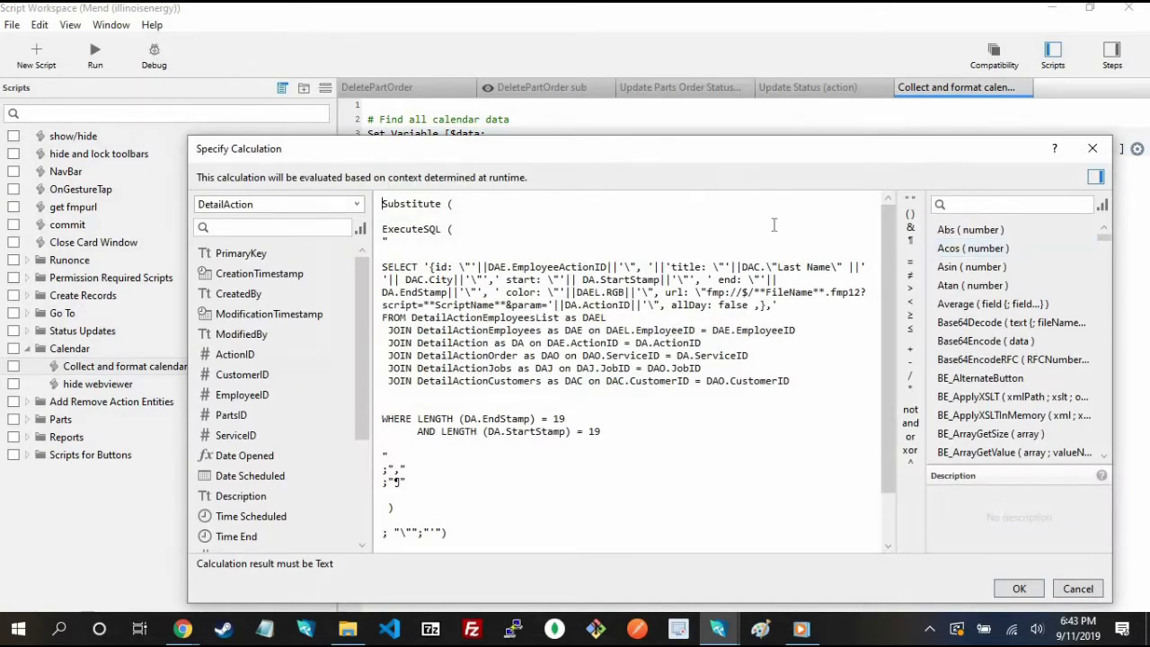
drag(889, 423, 896, 507)
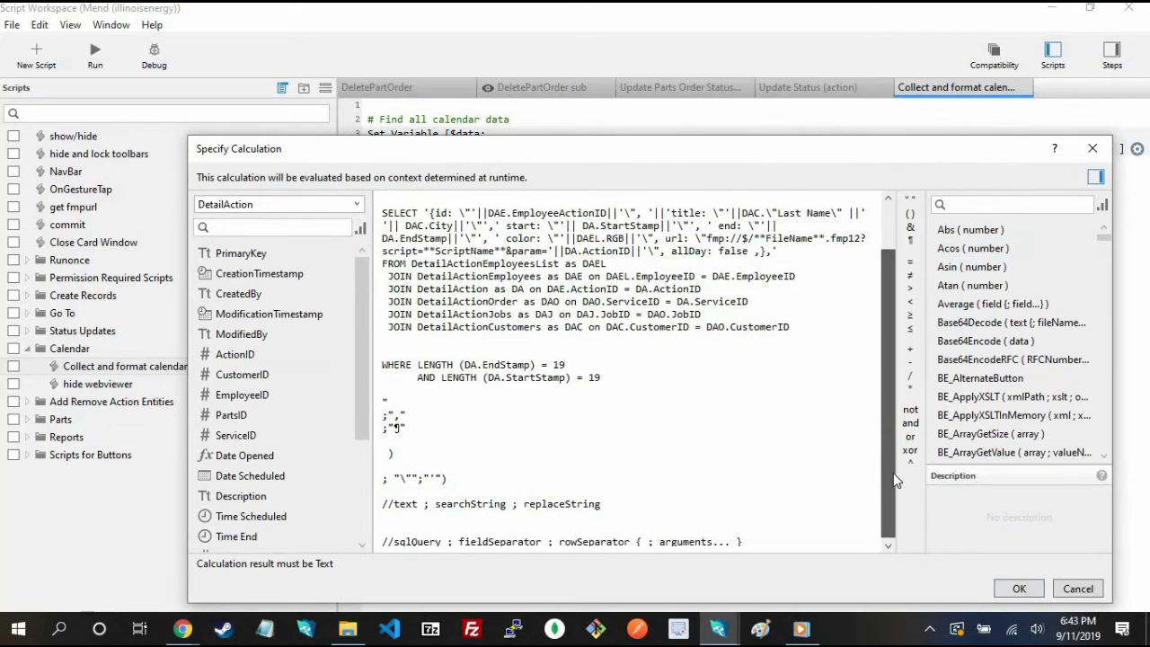
click(1077, 589)
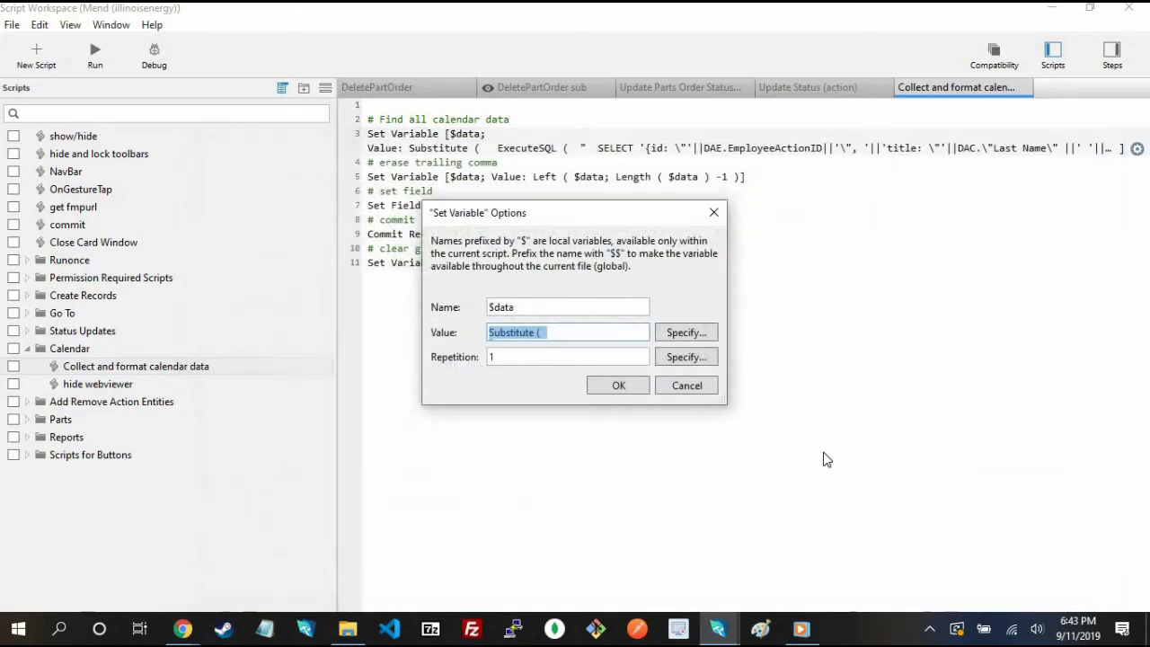
click(687, 385)
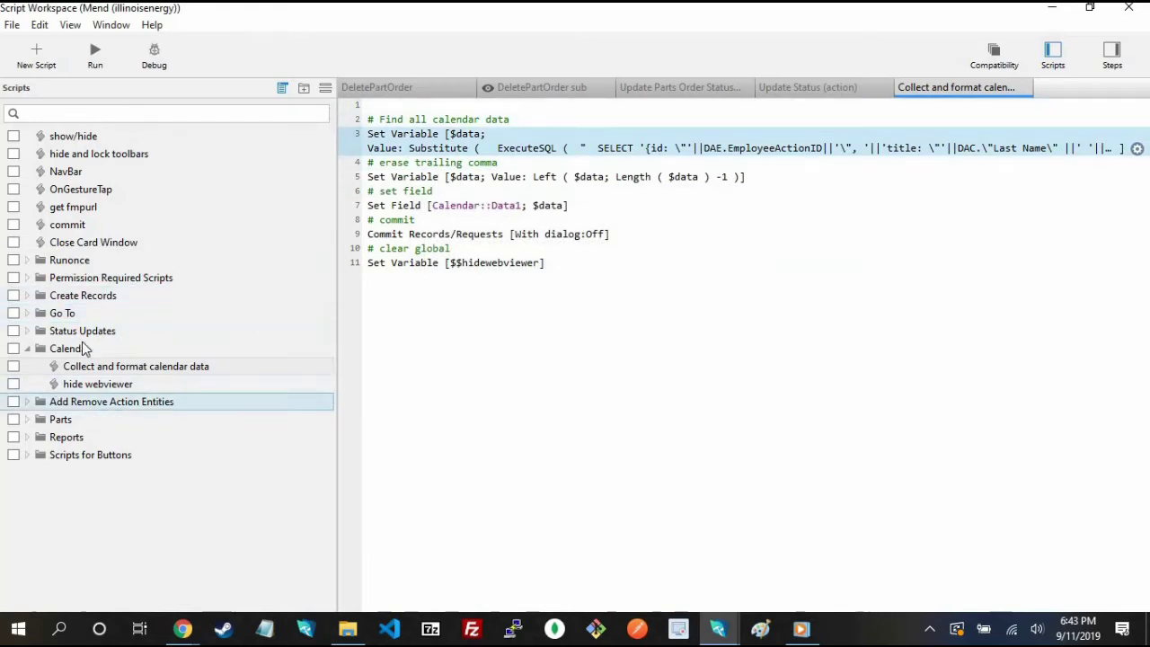
Minimize the Script Workspace and switch to the CalendarP layout in the Top Navigated Calendar folder
click(1056, 14)
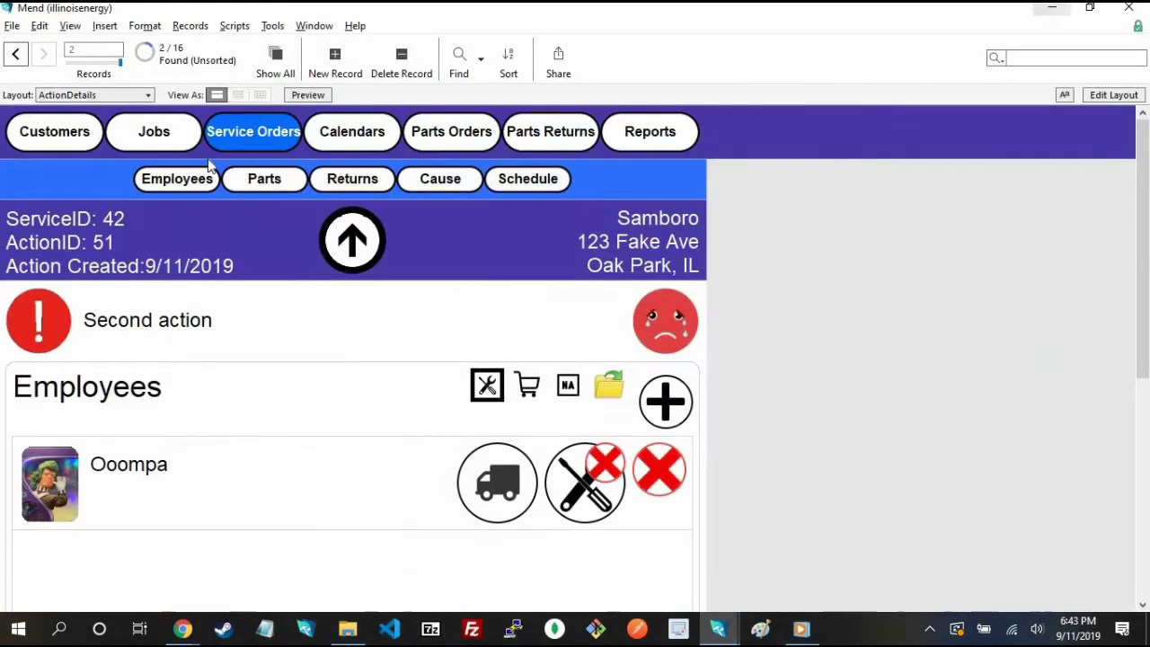
click(90, 95)
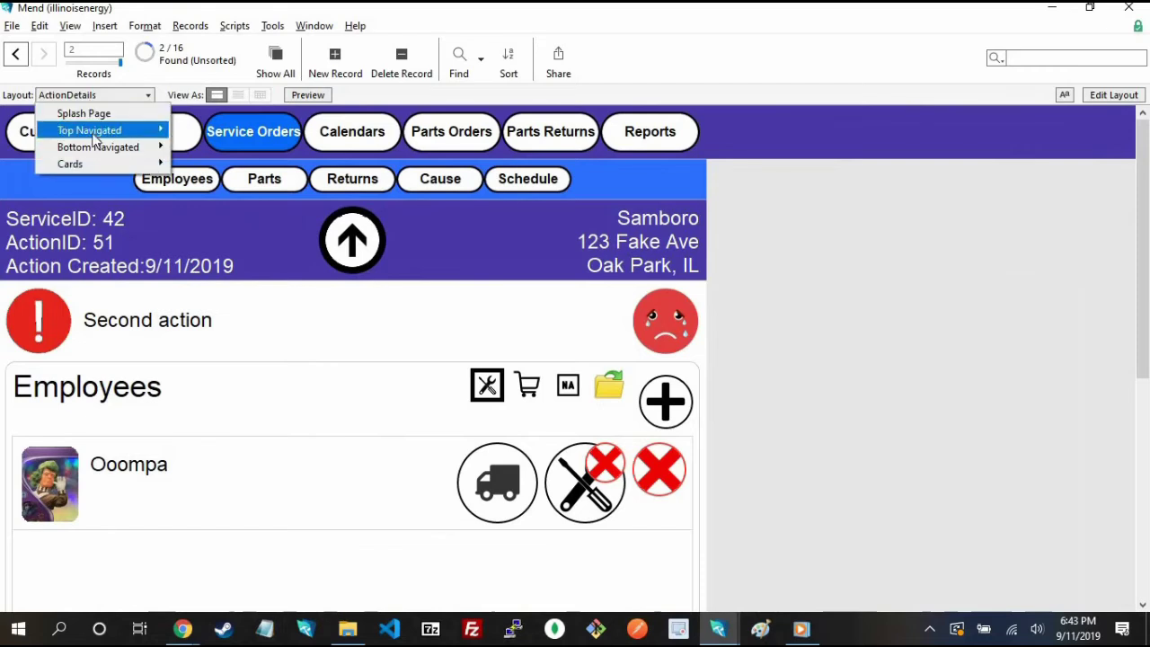
mouse_move(90, 132)
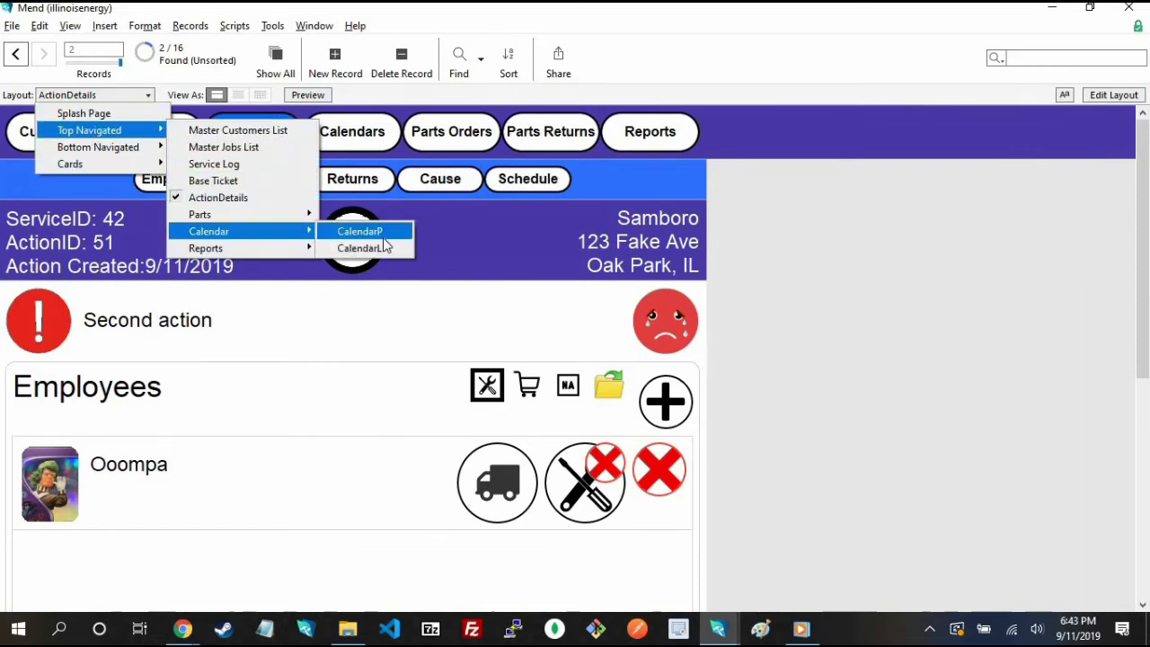
click(898, 270)
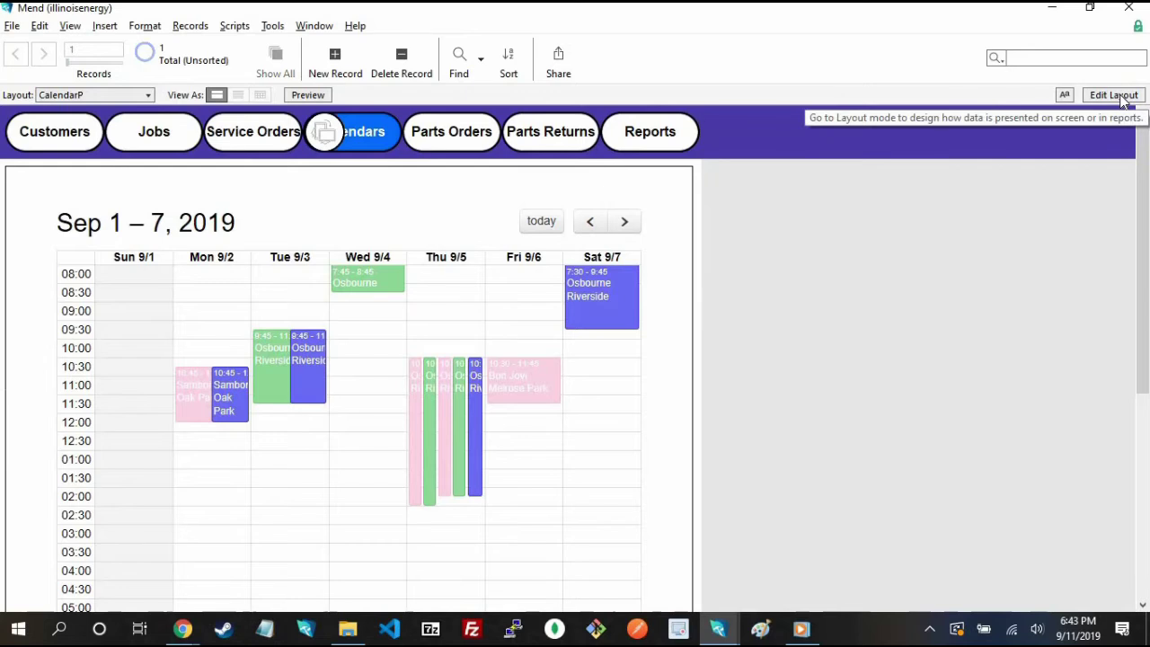
Examine the CalendarP layout's web viewer and its off-layout JS, Data, HTML and Function fields in Layout mode, and return to Browse mode
click(1121, 101)
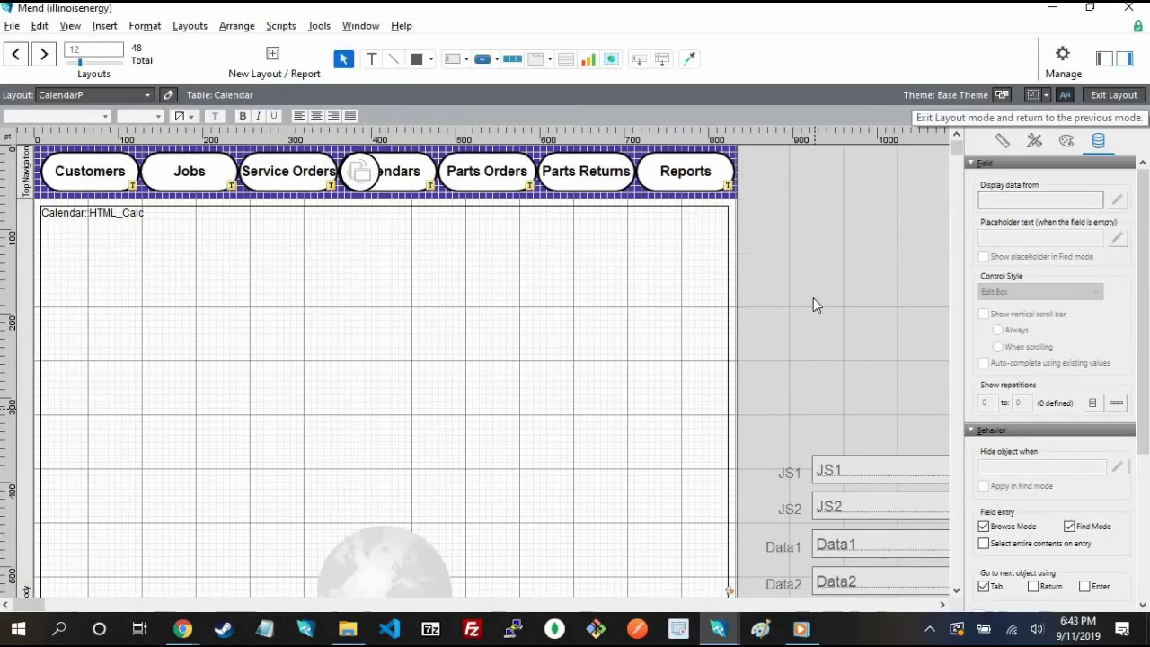
scroll(798, 322, down, 4)
scroll(801, 325, up, 3)
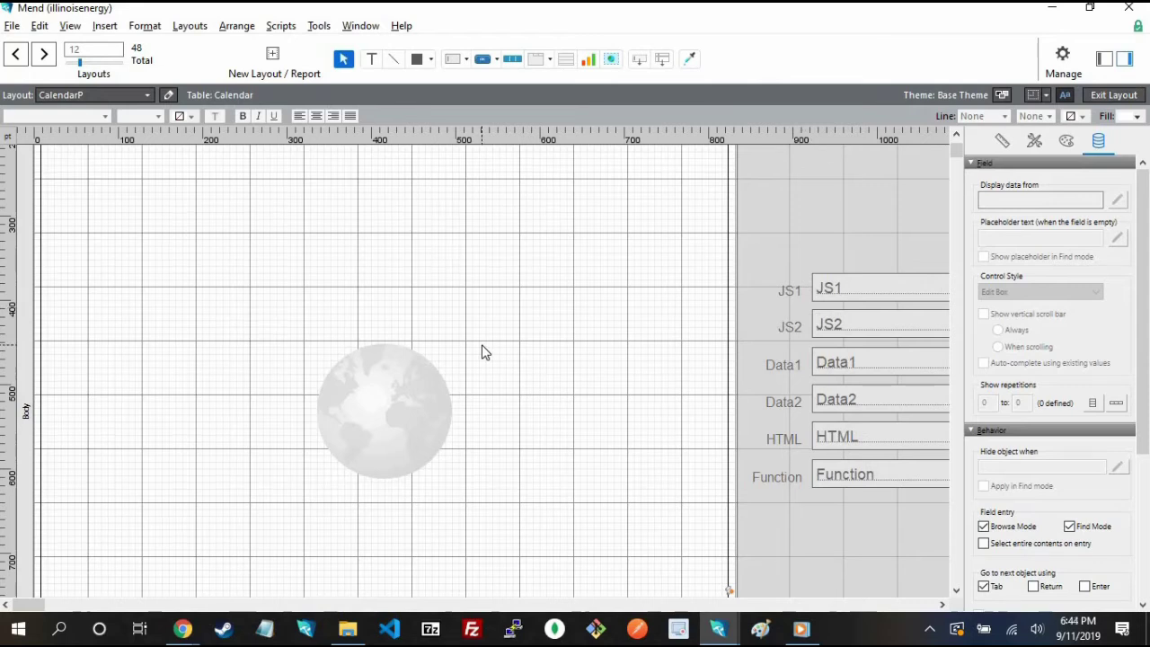
scroll(482, 352, down, 3)
scroll(482, 352, up, 5)
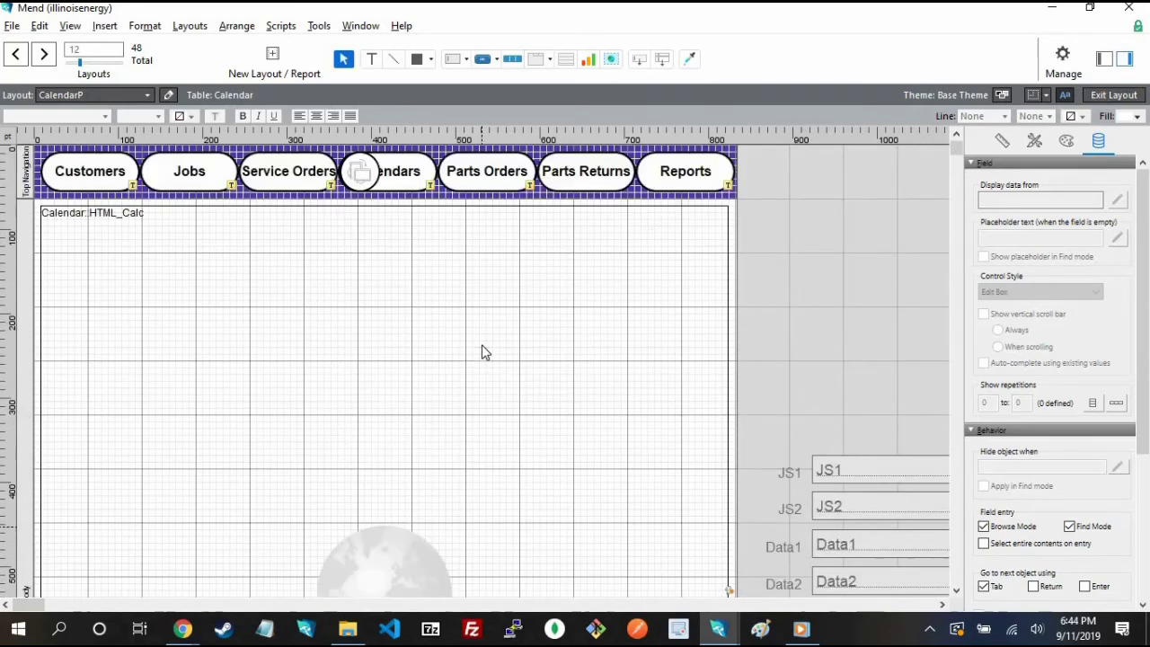
click(1114, 95)
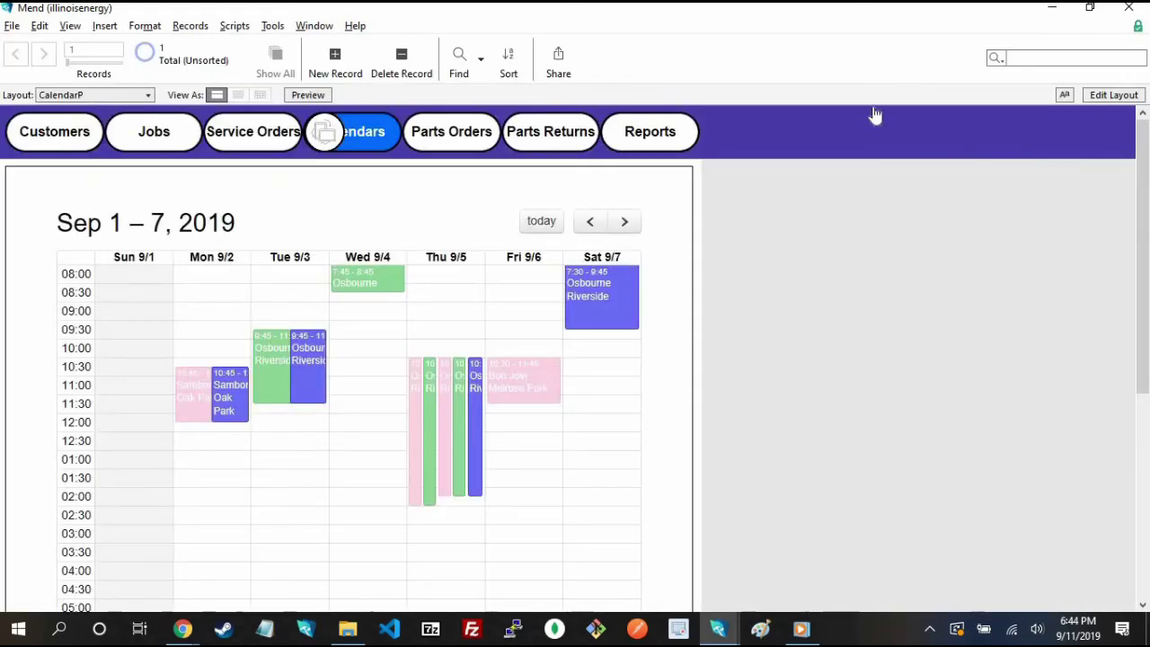
Reopen CalendarP in Layout mode and inspect the button setup of the Customers segment in the navigation bar
click(1114, 95)
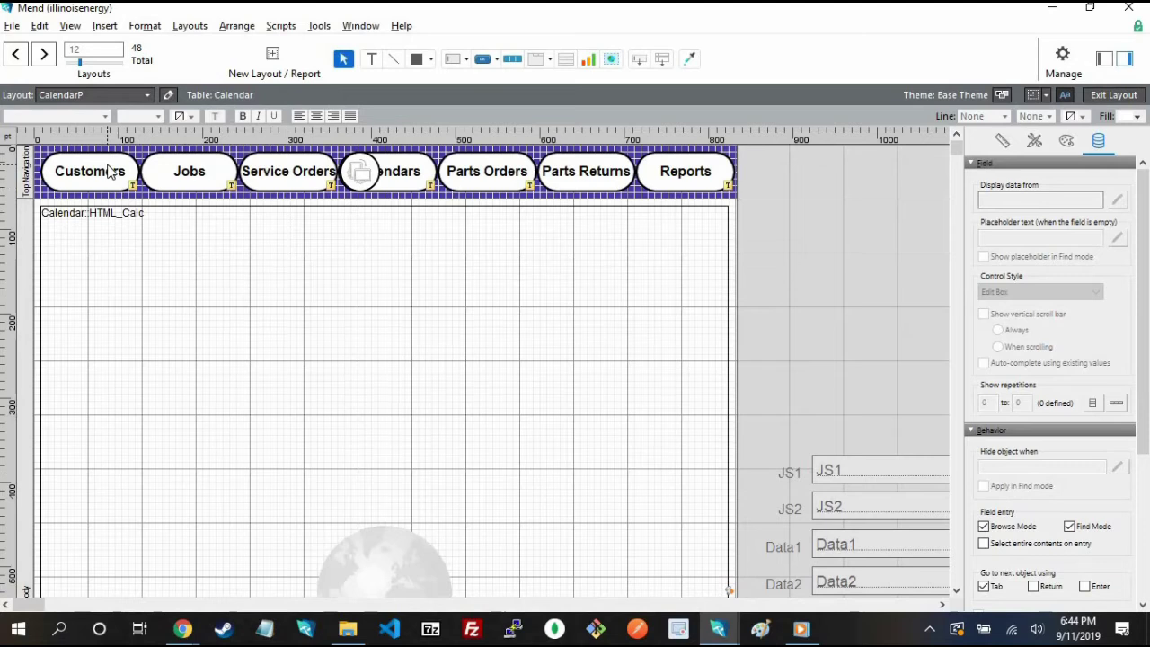
double_click(108, 170)
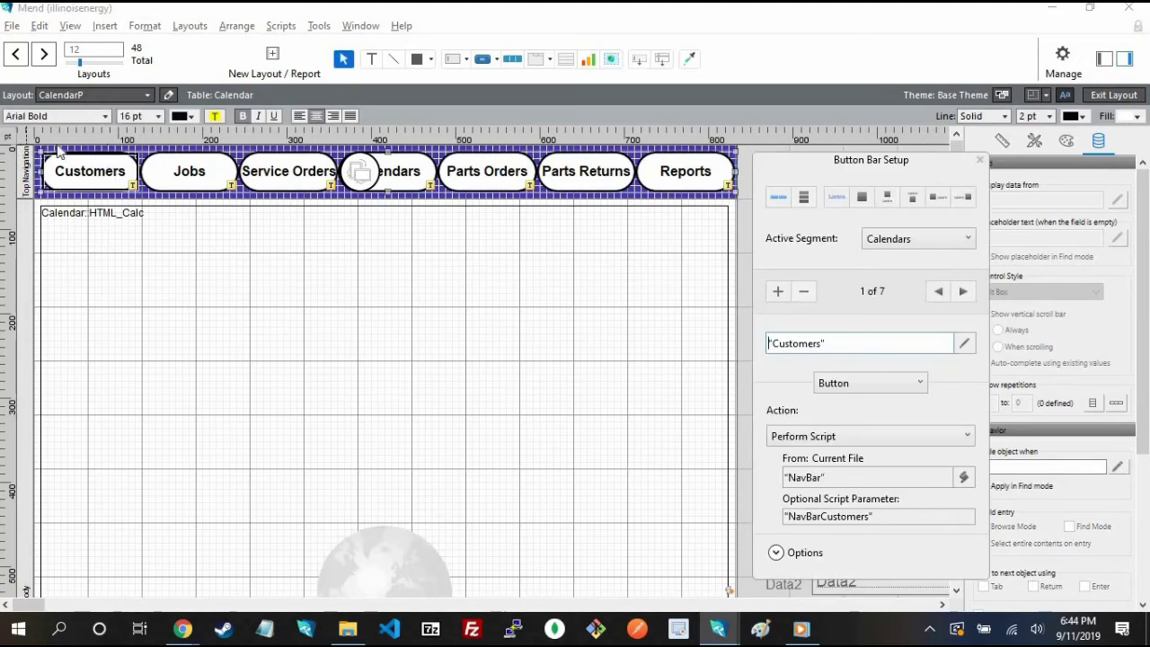
click(59, 117)
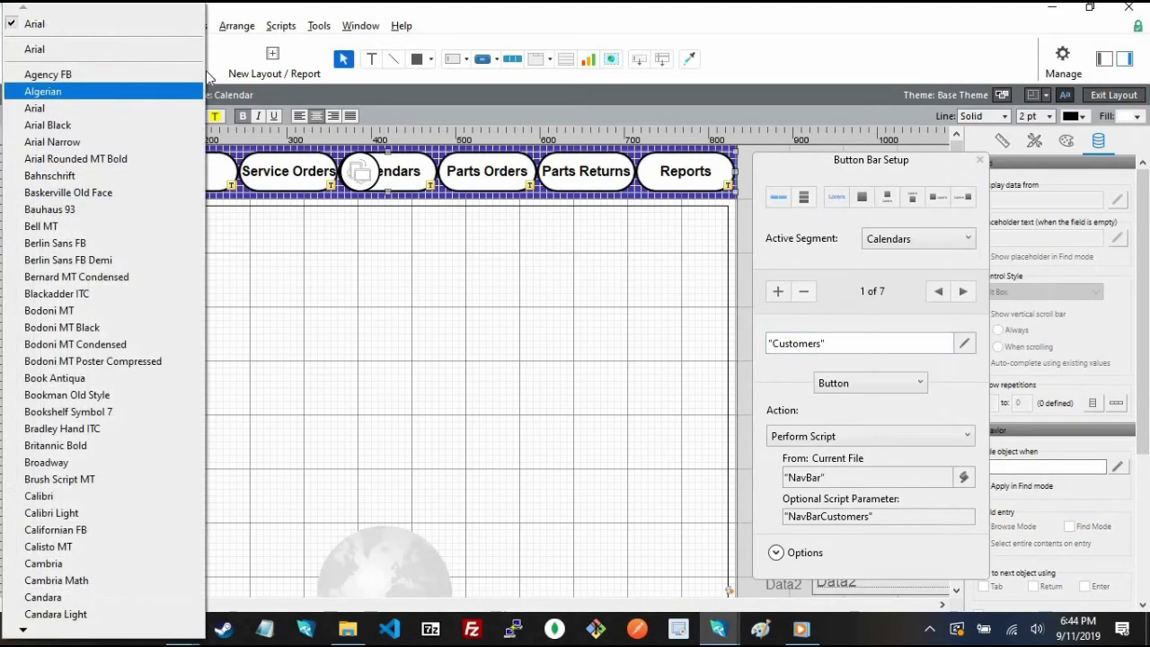
key(Escape)
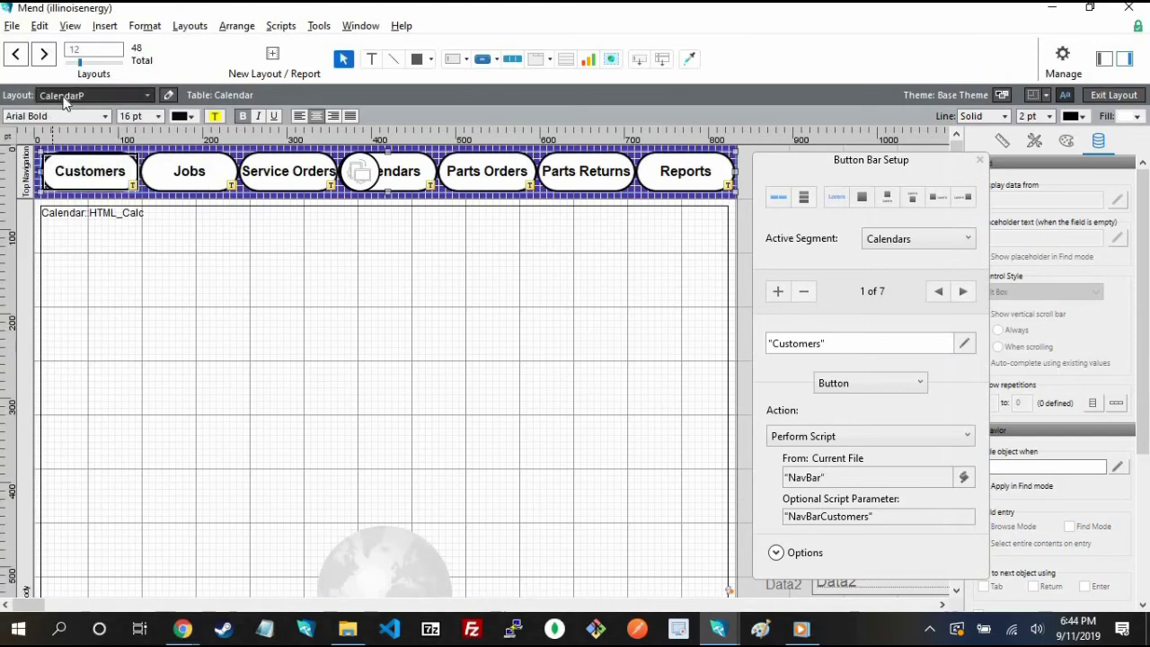
Compare the layouts in the Top Navigated and Bottom Navigated folders, and exit Layout mode without switching layouts
click(68, 95)
mouse_move(96, 159)
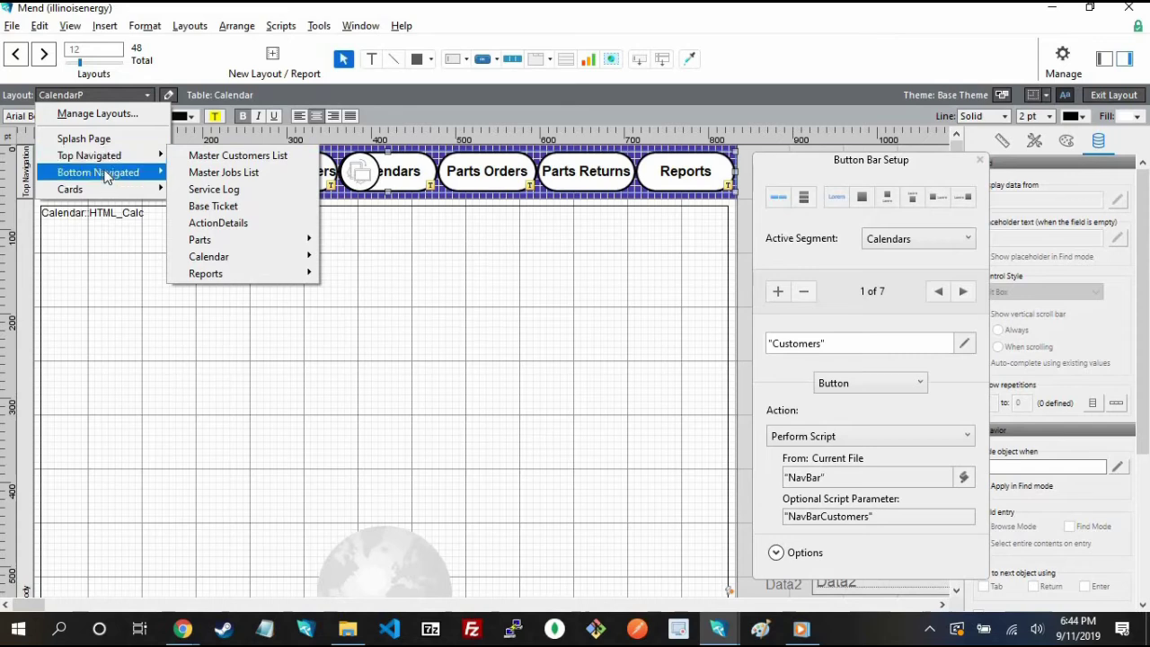
mouse_move(106, 179)
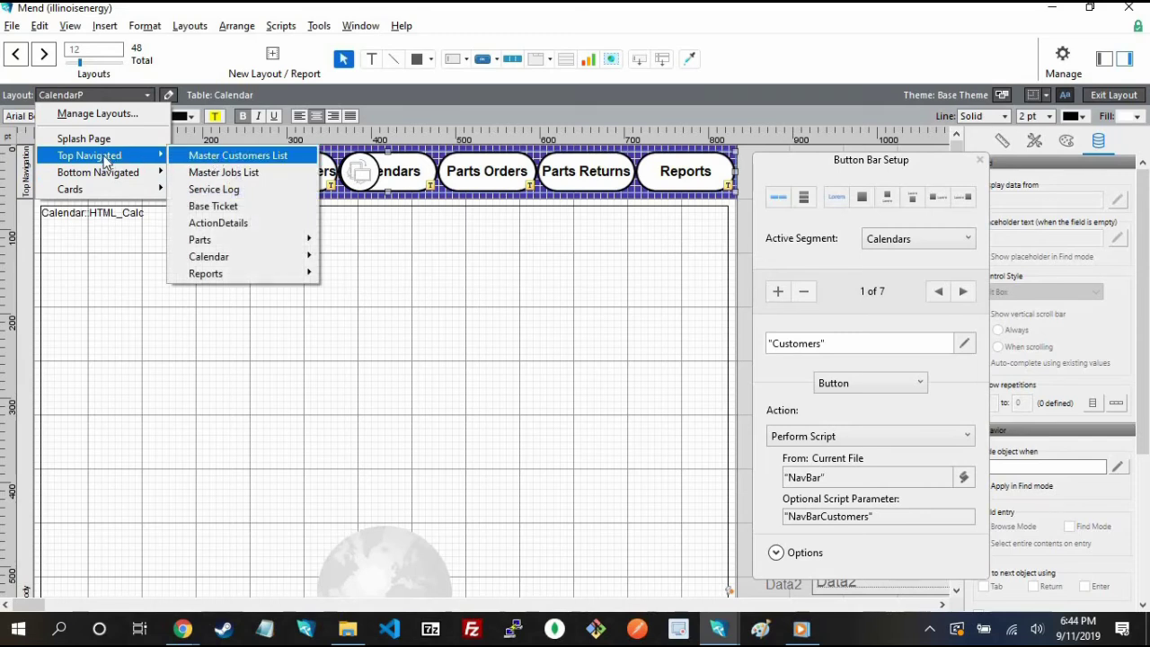
click(318, 14)
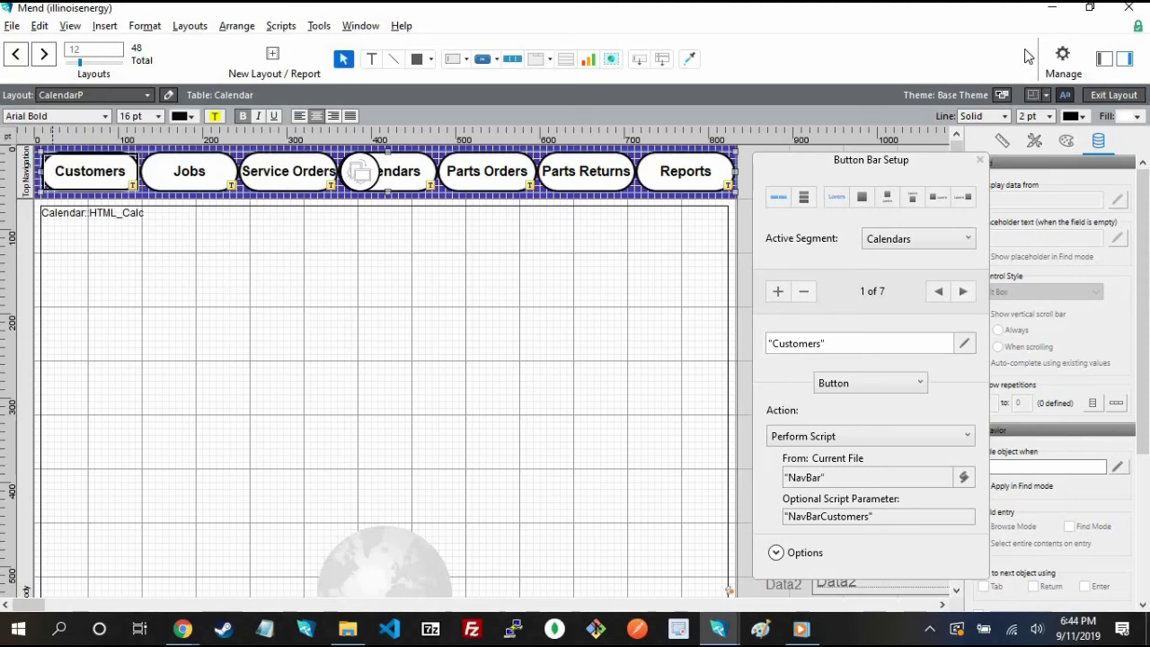
click(1114, 96)
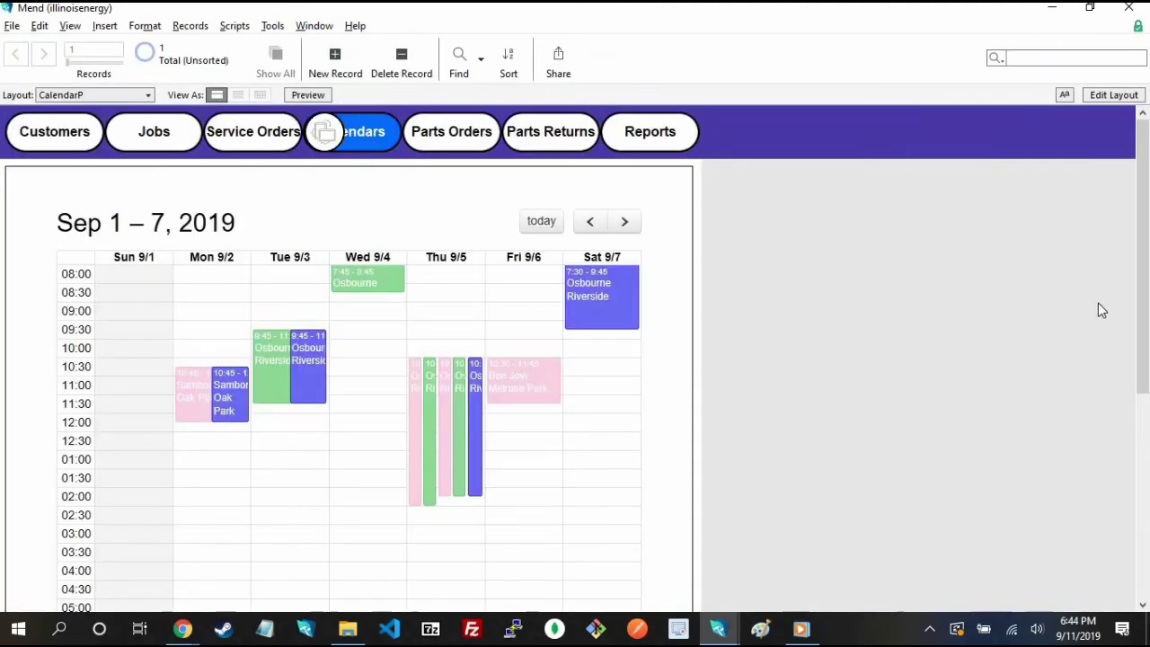